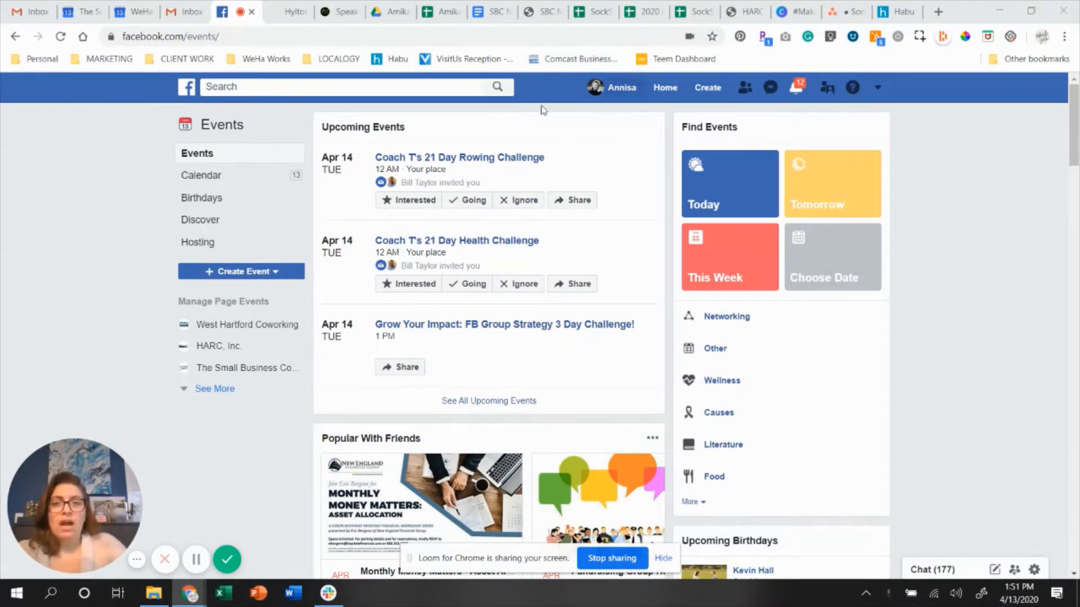
# Step: Open The Small Business Collective page from the full list of shortcuts on the home feed
pyautogui.click(664, 87)
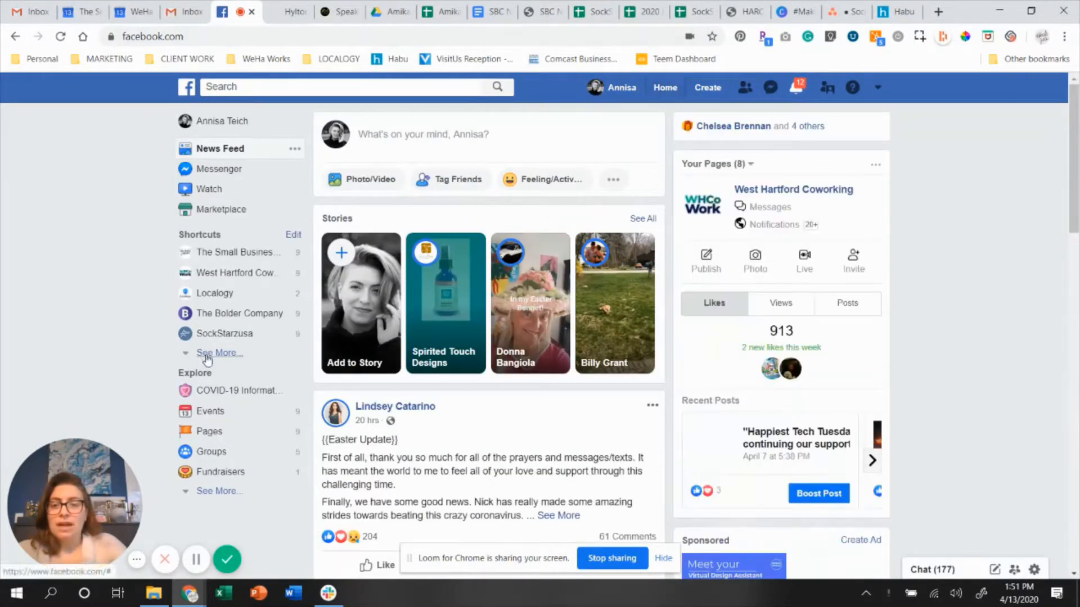
pyautogui.click(204, 354)
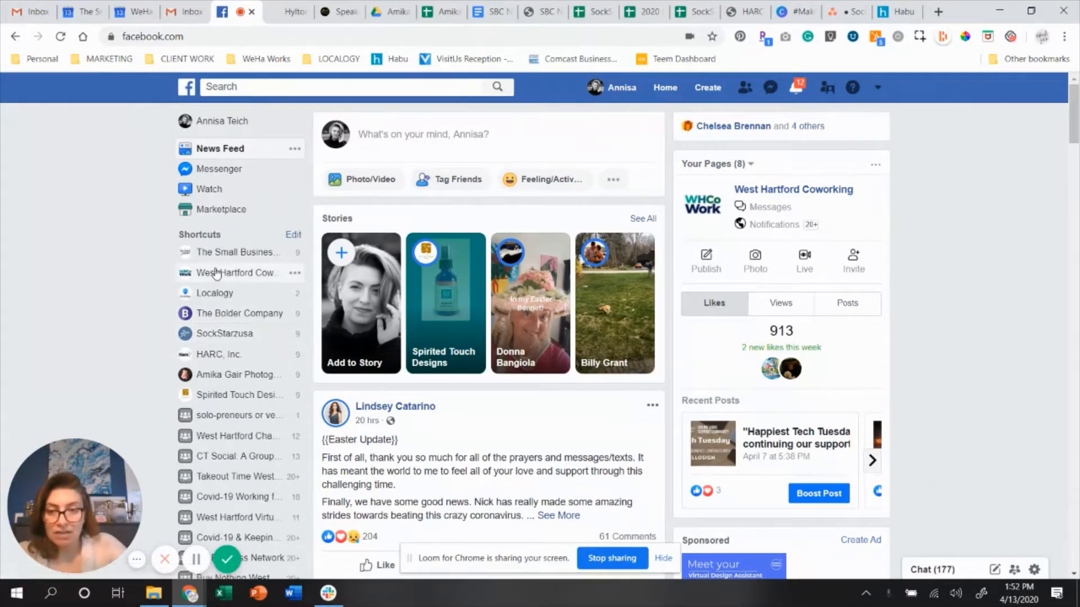
pyautogui.click(225, 252)
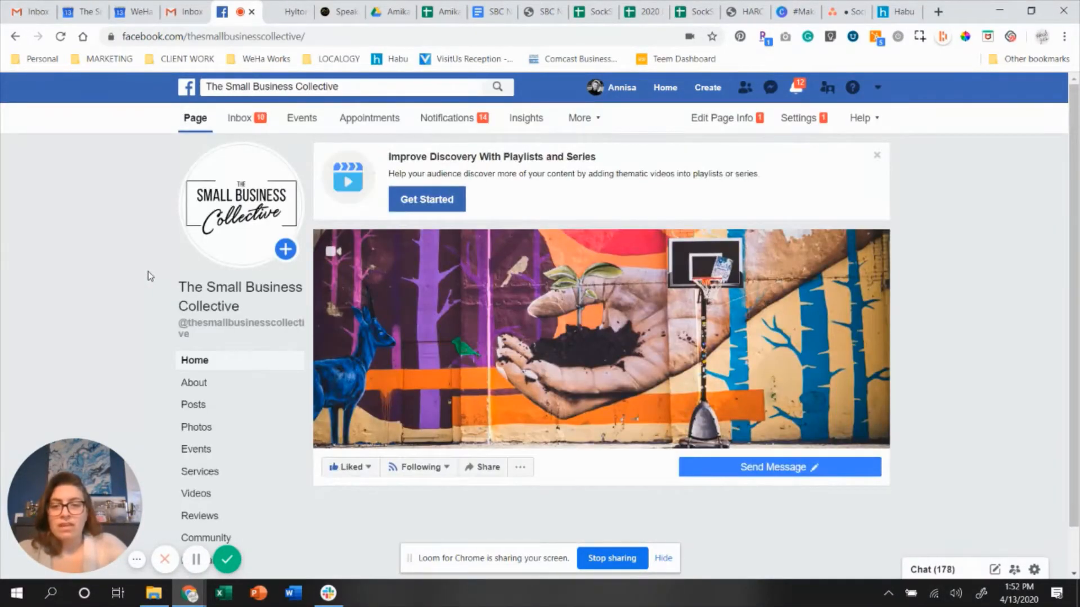
pyautogui.scroll(-1, 147, 271)
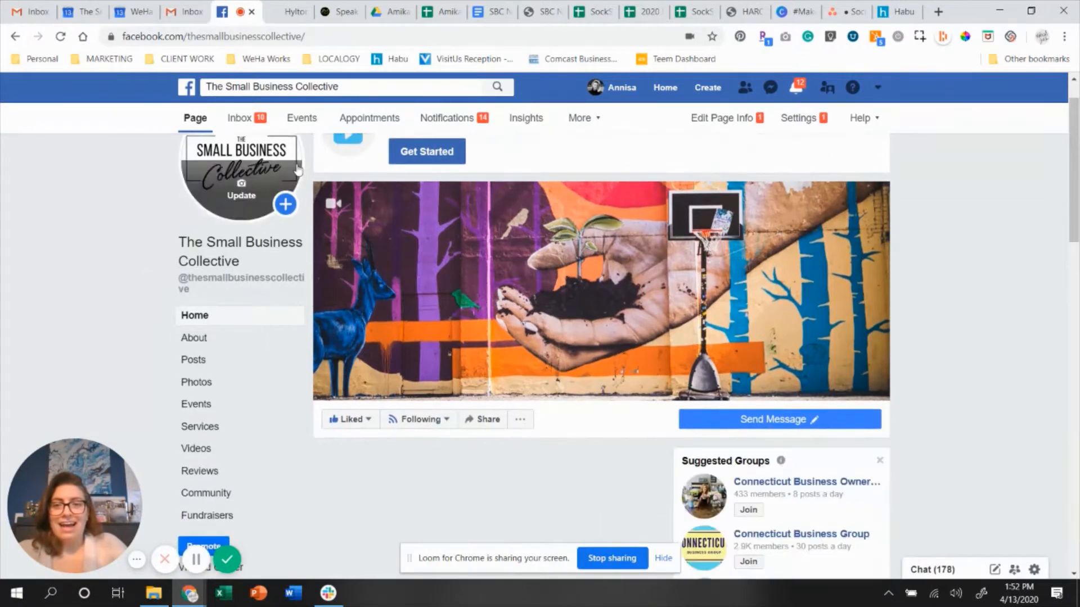
# Step: Go to the events of The Small Business Collective page and start creating a new event
pyautogui.click(302, 118)
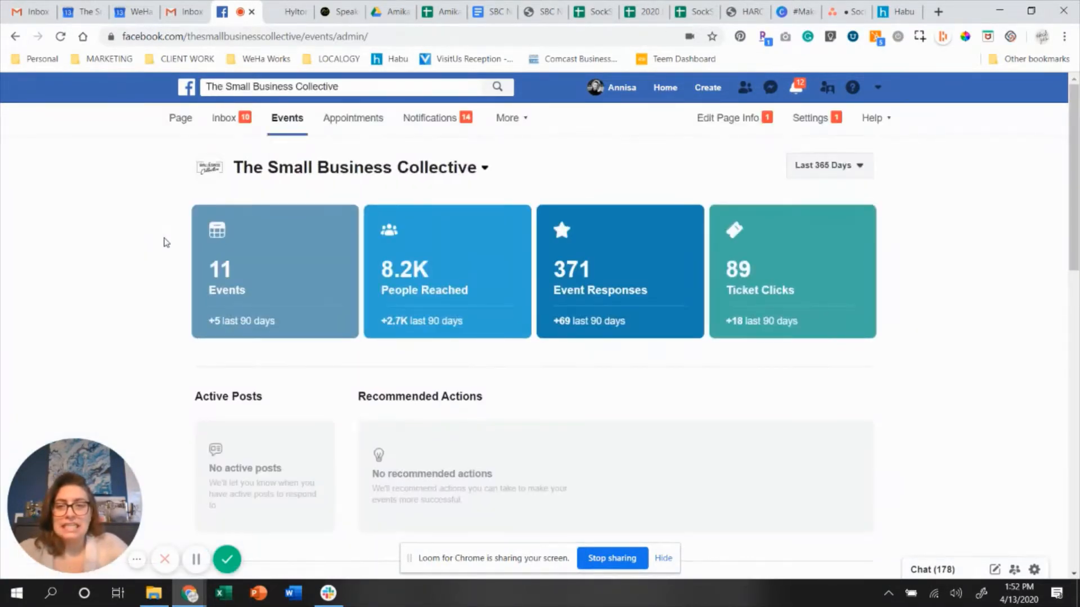
pyautogui.scroll(-5, 163, 241)
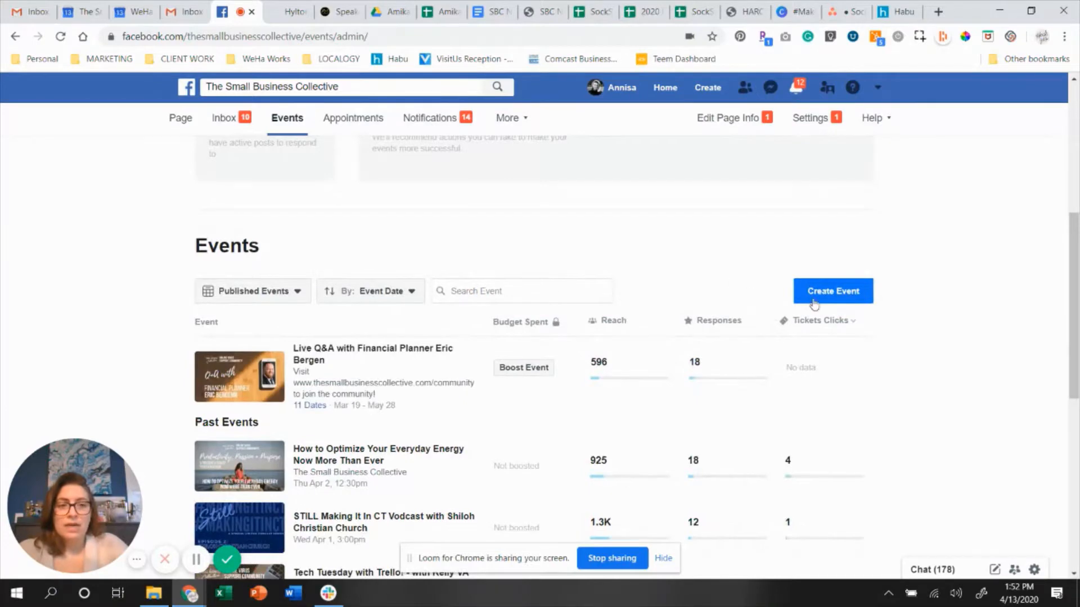
pyautogui.click(818, 297)
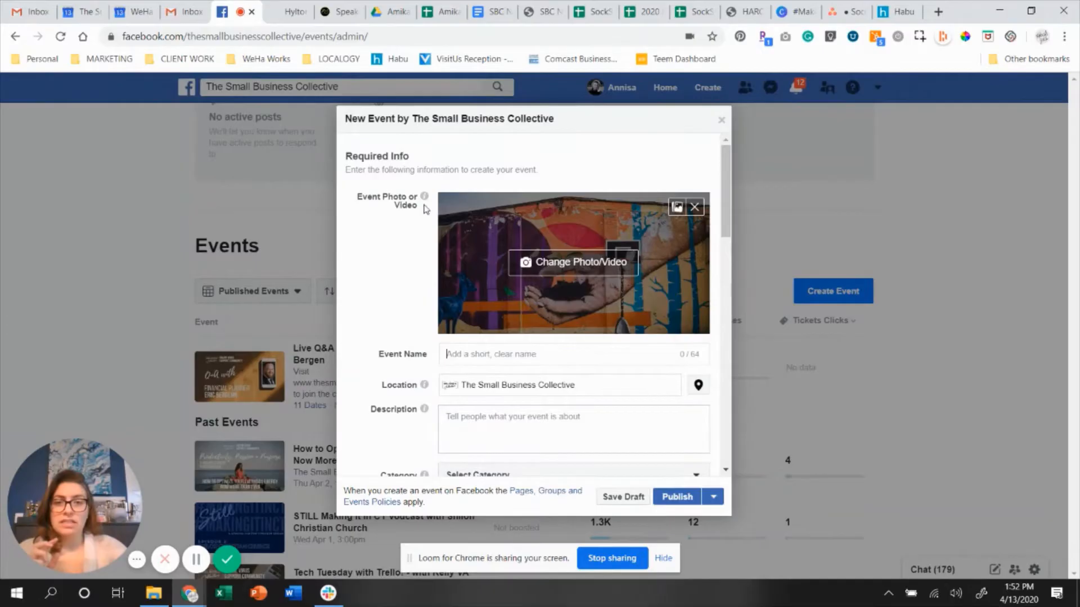
# Step: Replace the event photo with the FACEBOOK EVENT image from Google Drive's Online Content Community - INTERNAL folder, Marketing Office Hours subfolder
pyautogui.moveTo(426, 199)
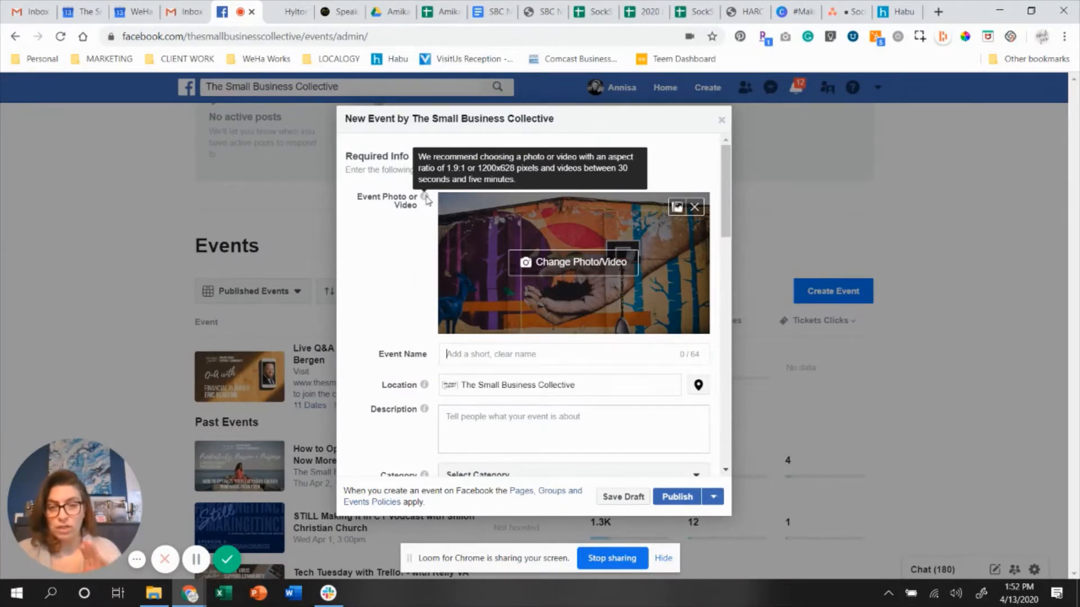
pyautogui.click(550, 266)
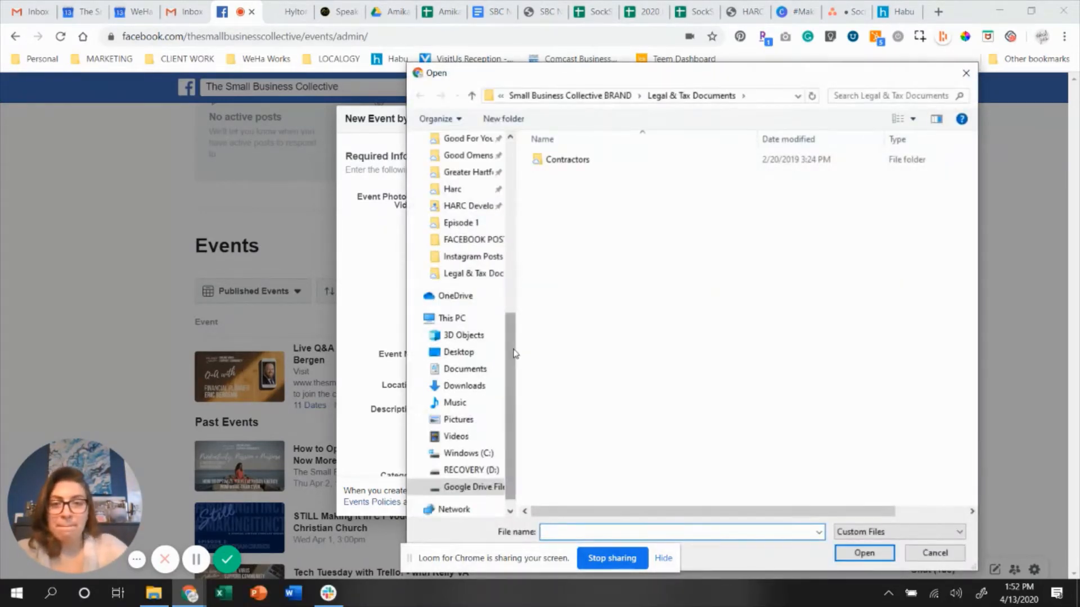
pyautogui.scroll(7, 510, 220)
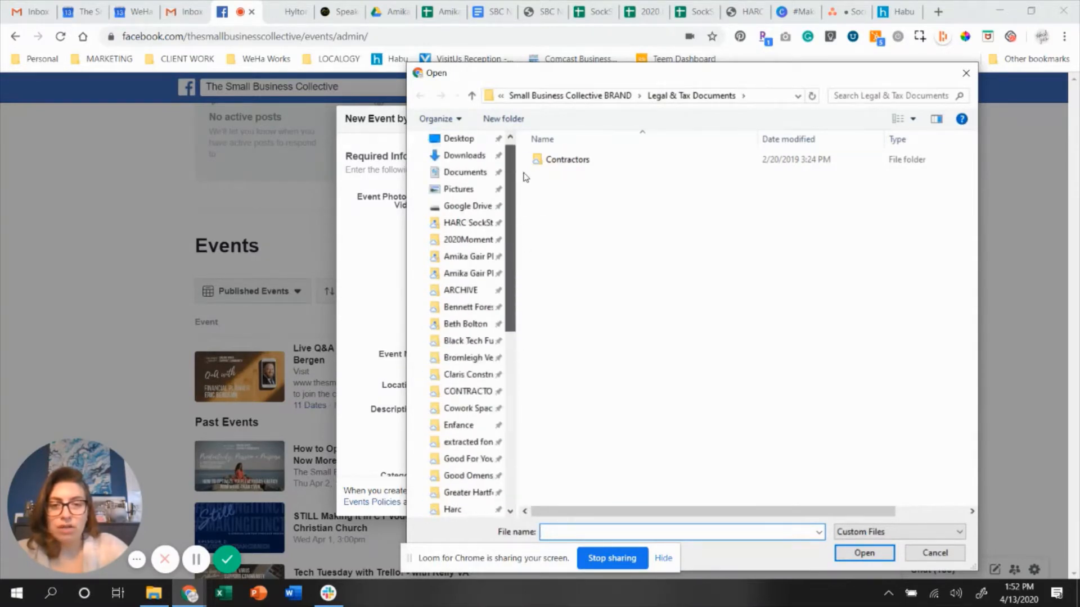
pyautogui.click(495, 207)
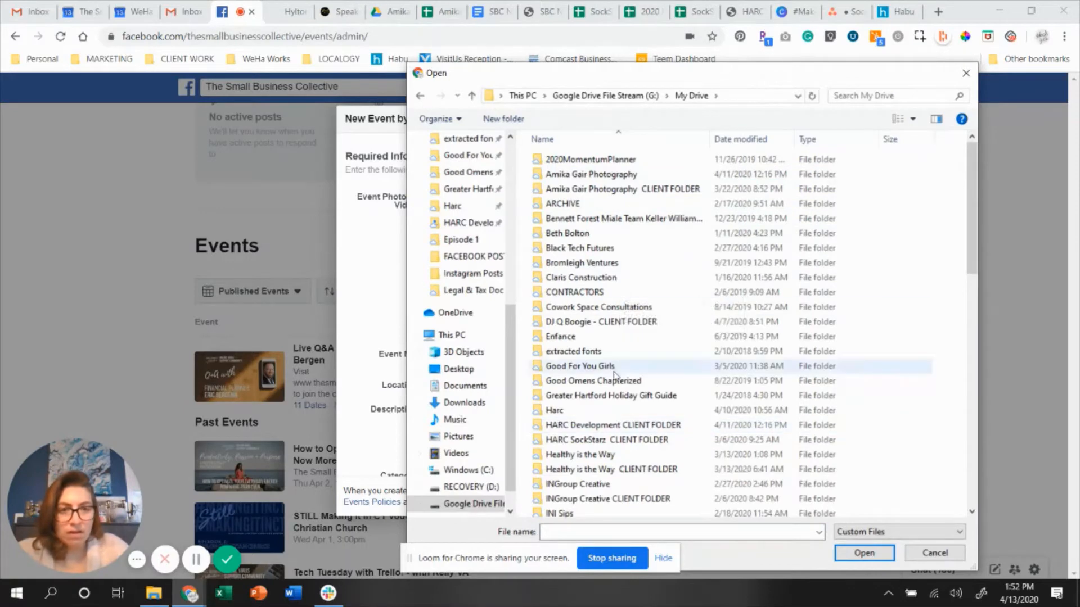
pyautogui.scroll(-2, 607, 409)
pyautogui.scroll(-3, 607, 409)
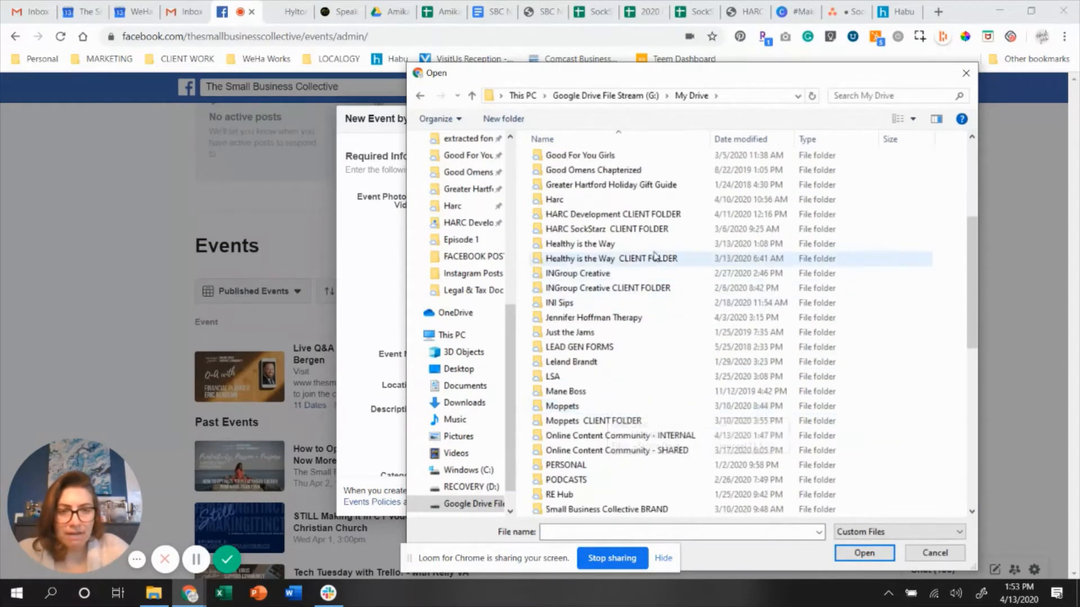
pyautogui.scroll(-1, 689, 301)
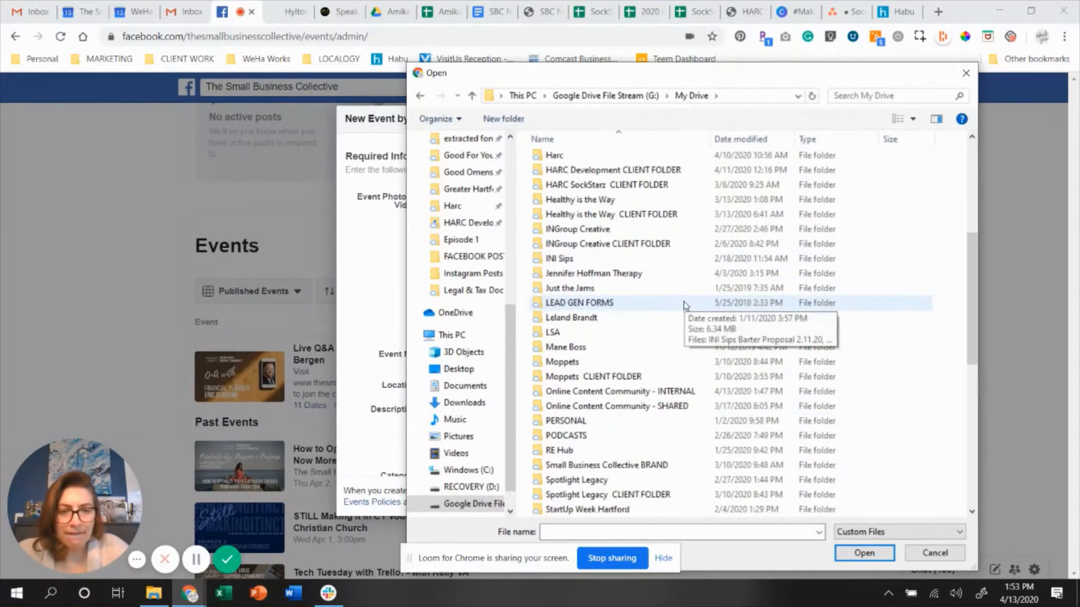
pyautogui.doubleClick(667, 395)
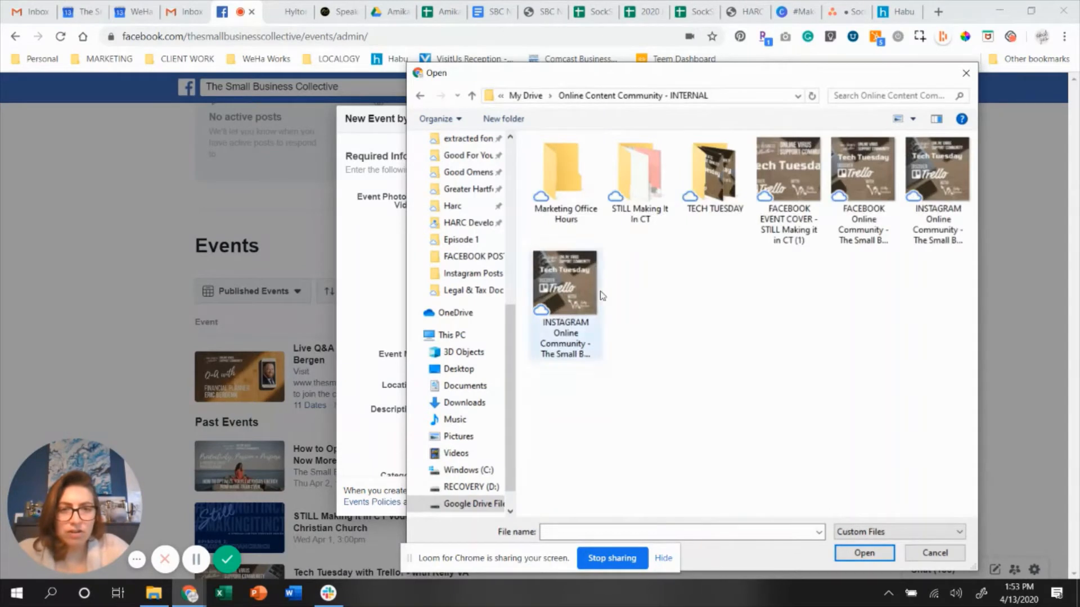
pyautogui.doubleClick(569, 184)
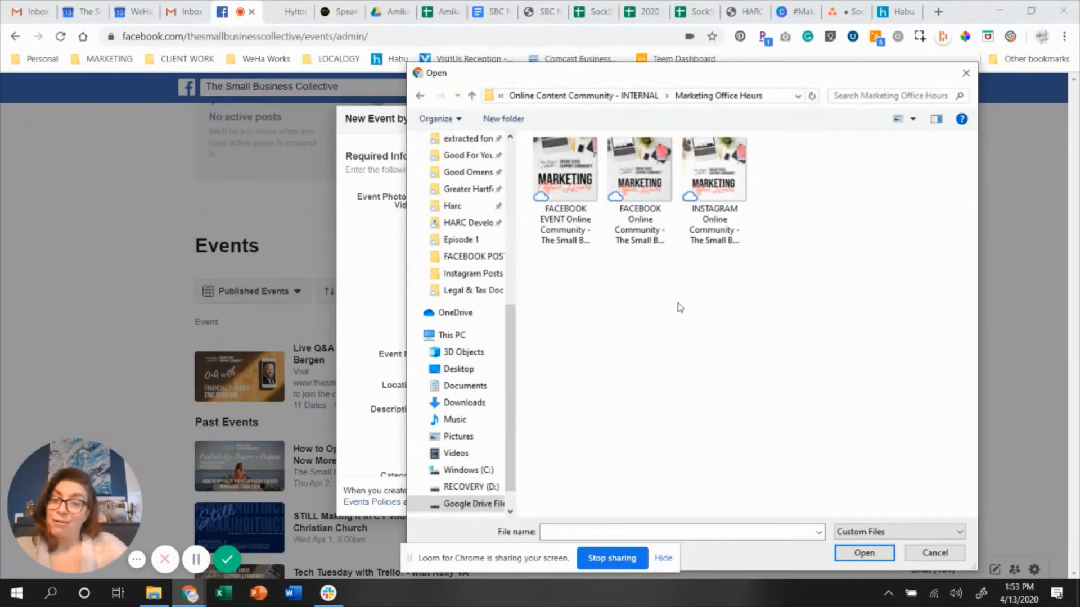
pyautogui.doubleClick(571, 197)
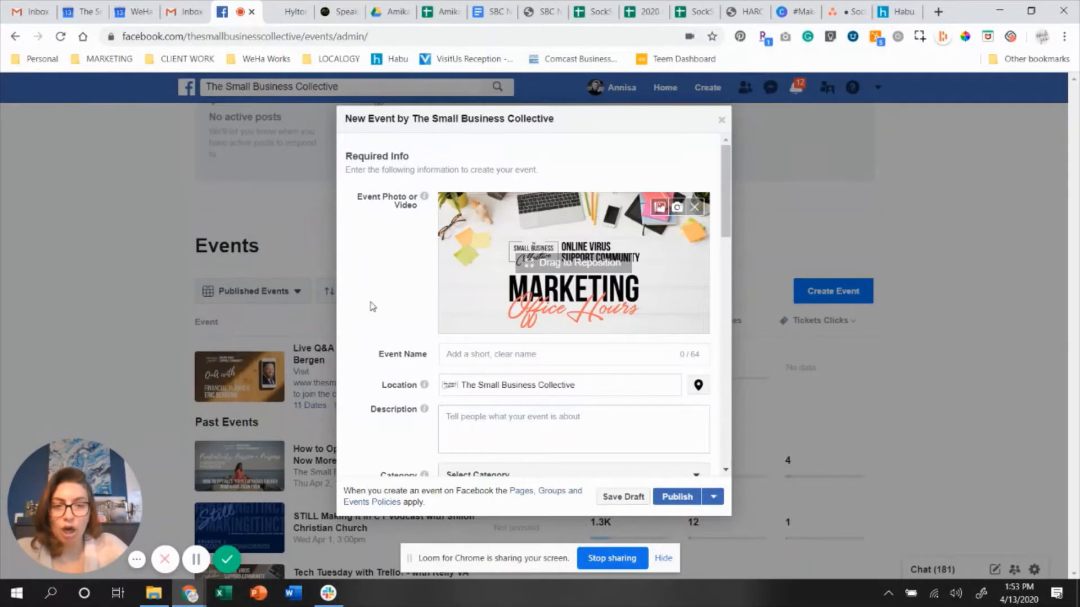
# Step: Name the event "Marketing Office Hours with The Small Business Collective"
pyautogui.click(449, 356)
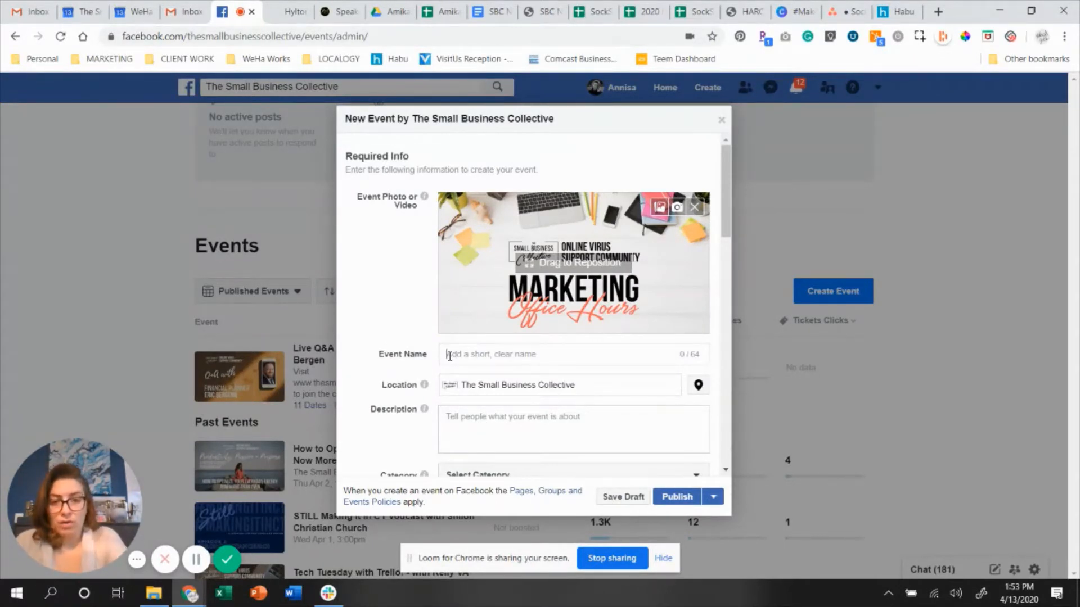
pyautogui.write('Marketing Office H')
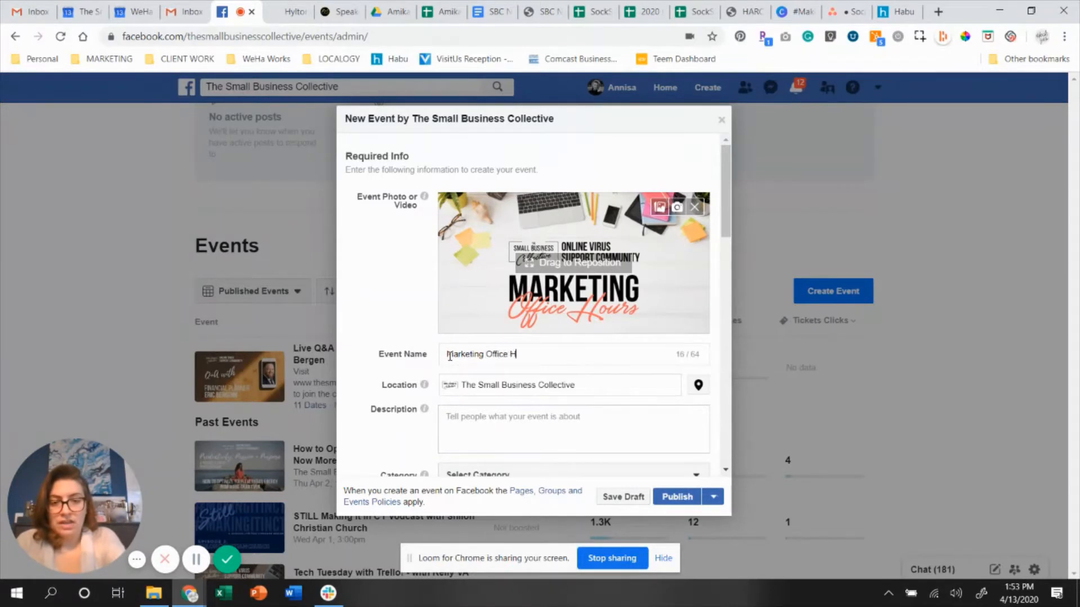
pyautogui.write('ours - The')
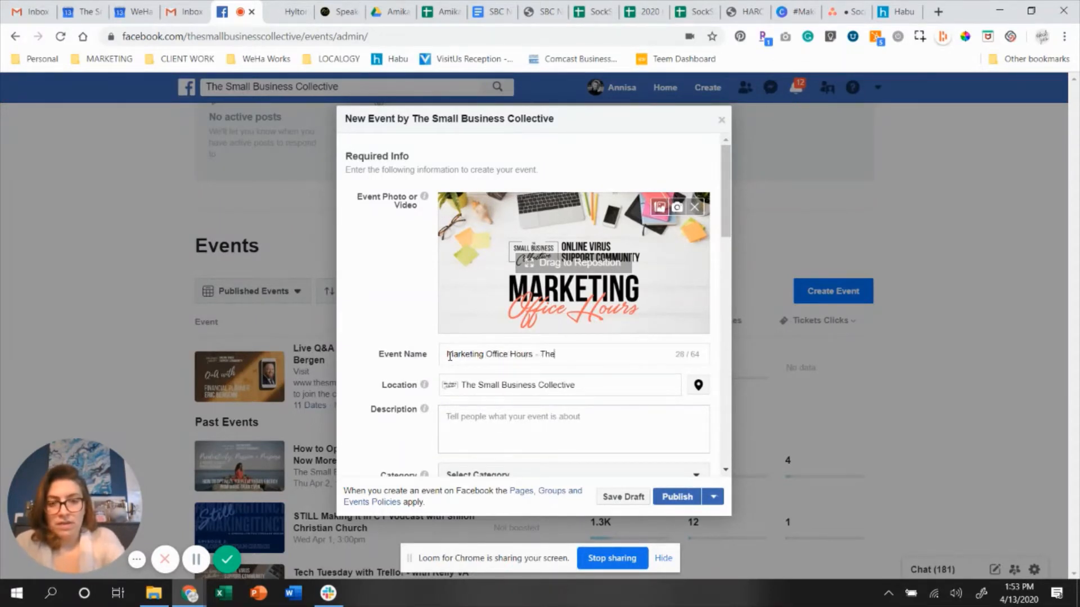
pyautogui.write(' Small Business')
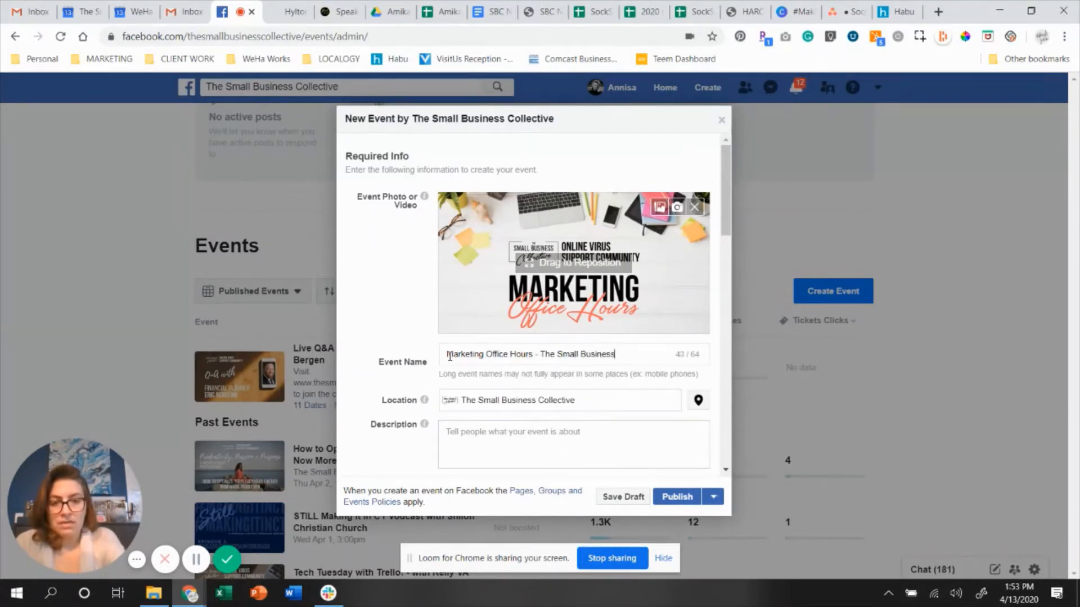
pyautogui.press('BackSpace')
pyautogui.press('BackSpace')
pyautogui.press('BackSpace')
pyautogui.press('BackSpace')
pyautogui.press('BackSpace')
pyautogui.press('BackSpace')
pyautogui.press('BackSpace')
pyautogui.press('BackSpace')
pyautogui.press('BackSpace')
pyautogui.press('BackSpace')
pyautogui.press('BackSpace')
pyautogui.press('BackSpace')
pyautogui.press('BackSpace')
pyautogui.press('BackSpace')
pyautogui.press('BackSpace')
pyautogui.press('BackSpace')
pyautogui.press('BackSpace')
pyautogui.press('BackSpace')
pyautogui.press('BackSpace')
pyautogui.press('BackSpace')
pyautogui.write('wi')
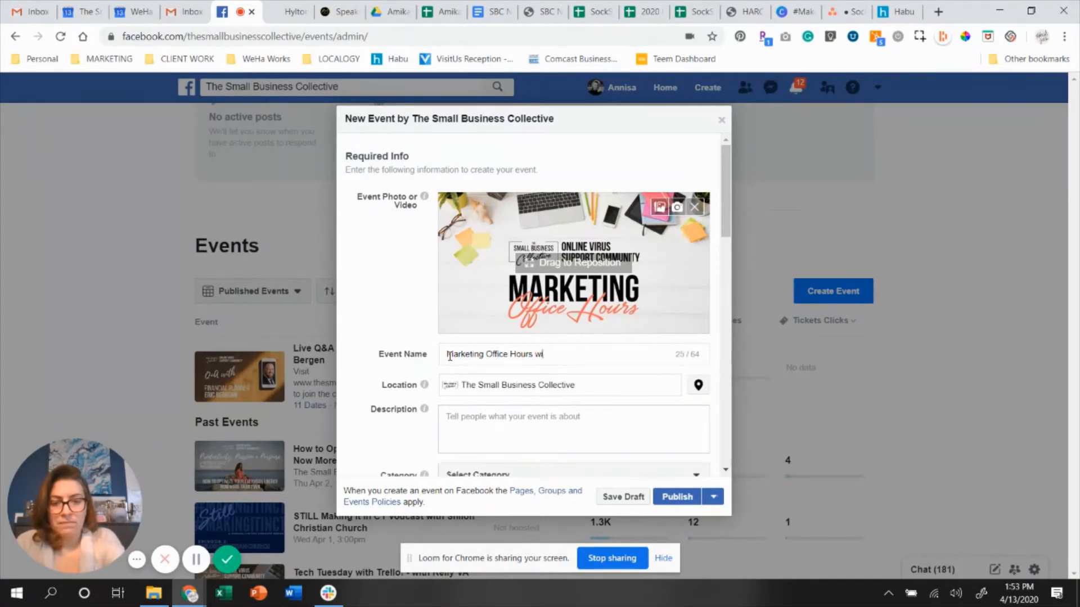
pyautogui.write('th The Small Bus')
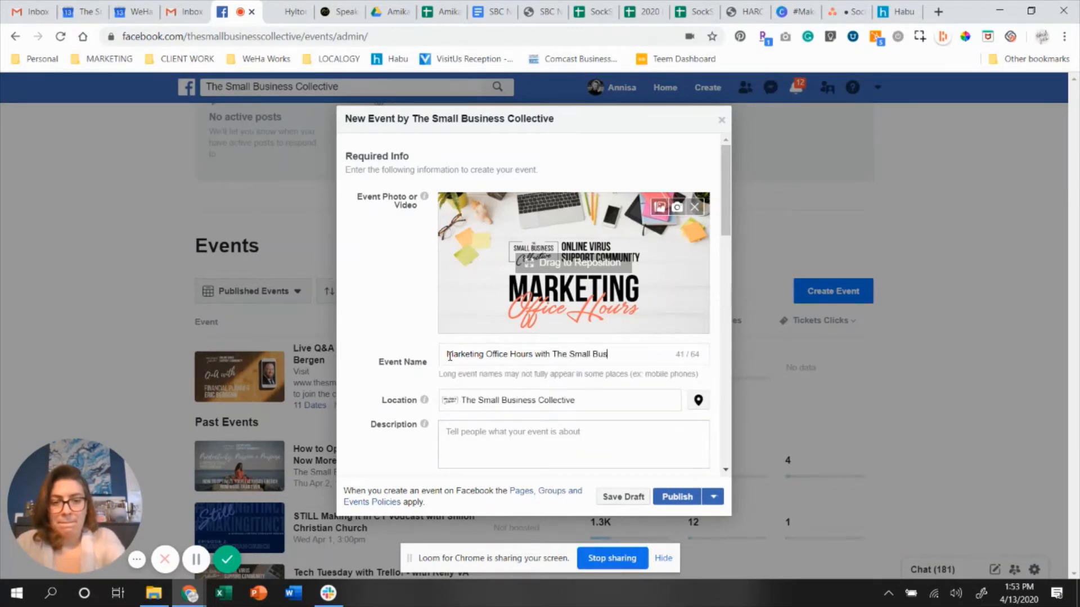
pyautogui.write('iness Collectiv')
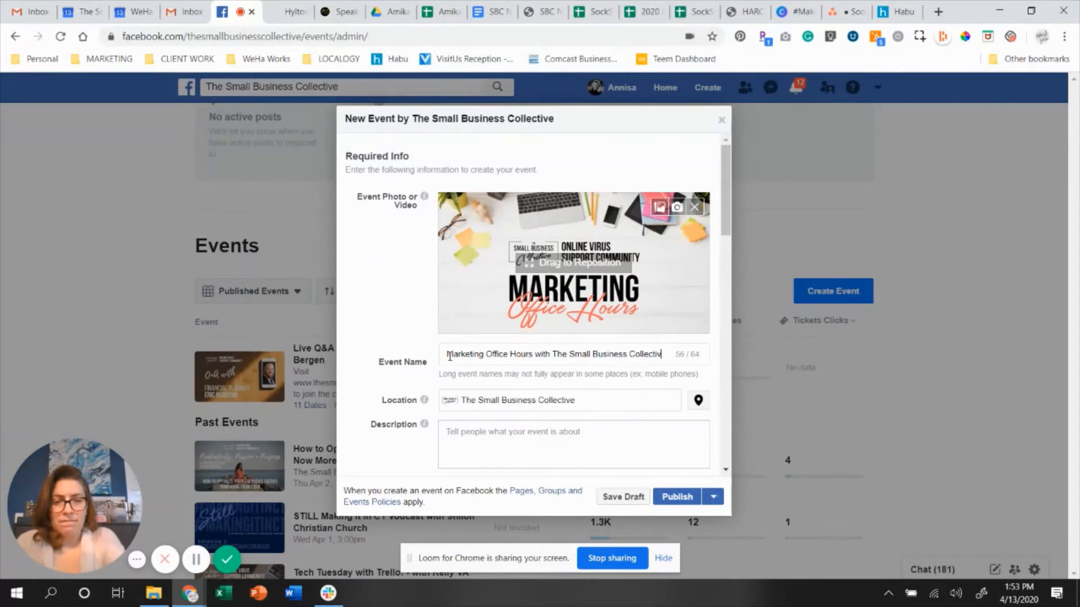
pyautogui.write('e')
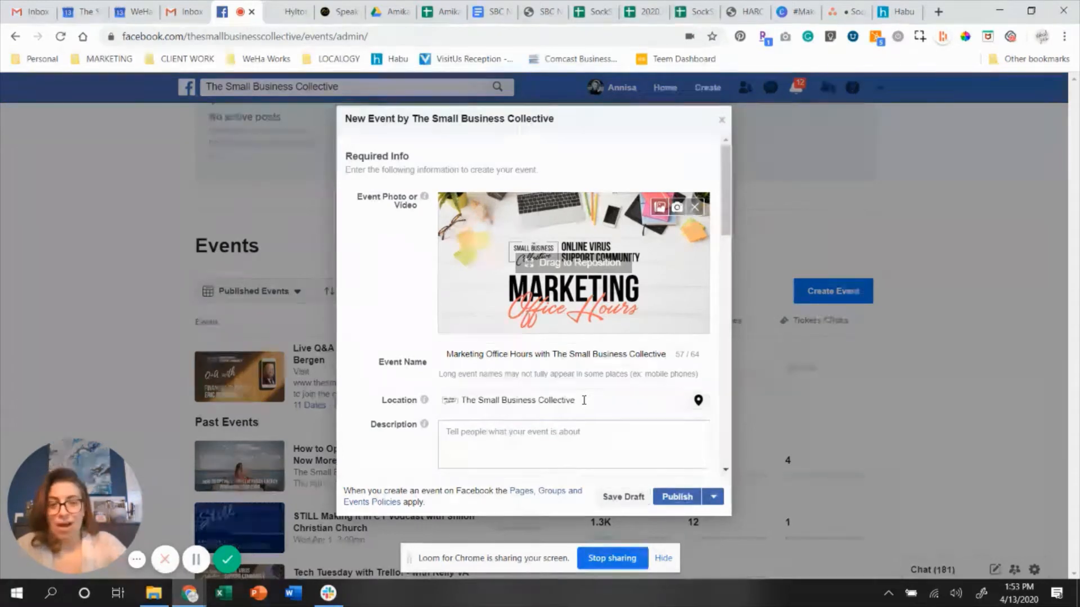
# Step: Set the event location to the state of Connecticut instead of the business page
pyautogui.scroll(-2, 584, 402)
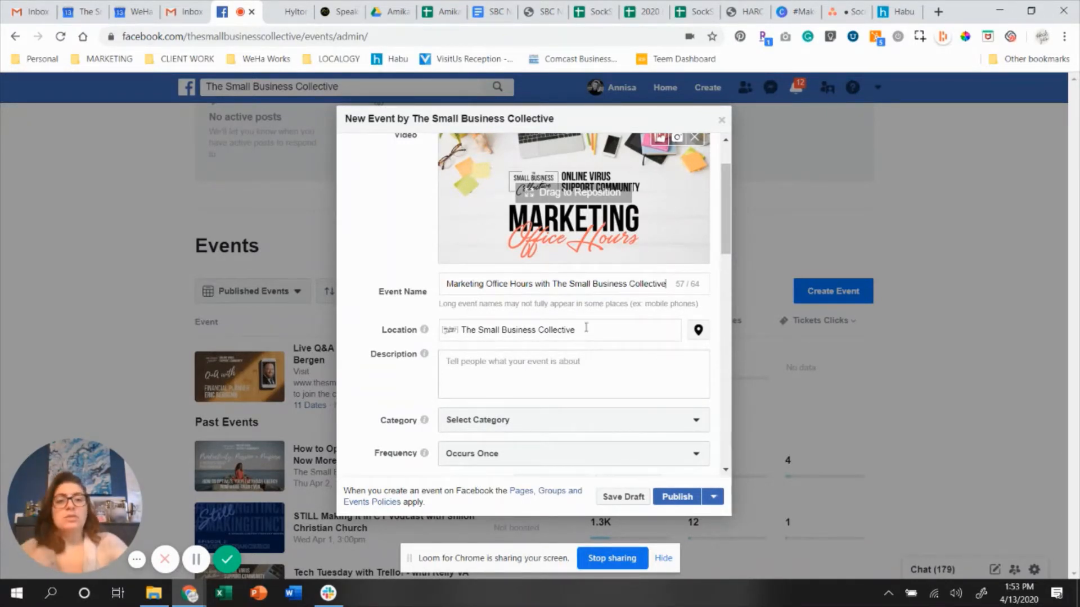
pyautogui.click(586, 329)
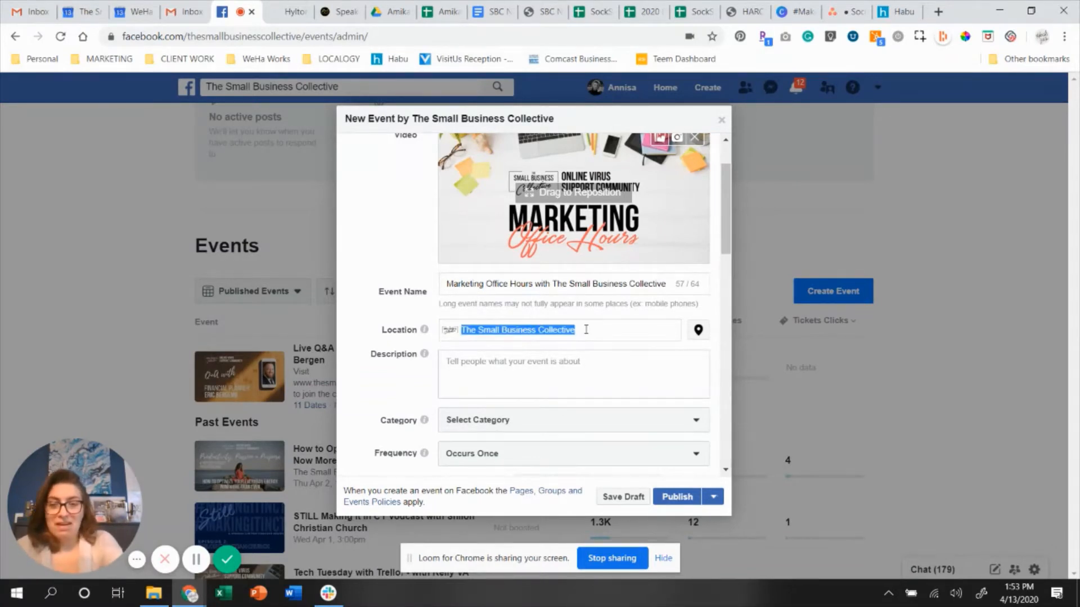
pyautogui.write('Conn')
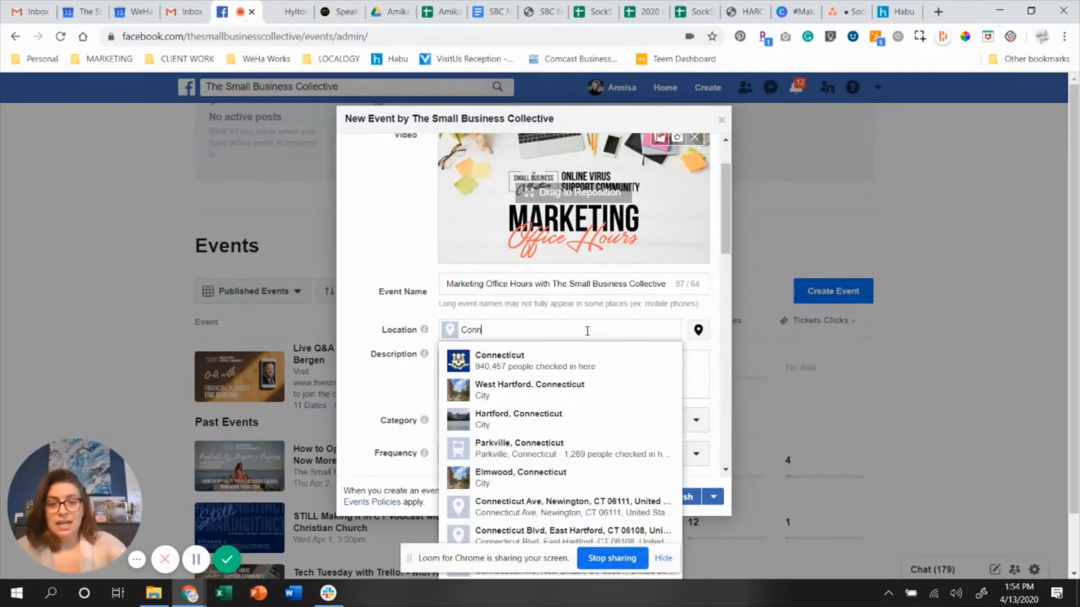
pyautogui.click(574, 361)
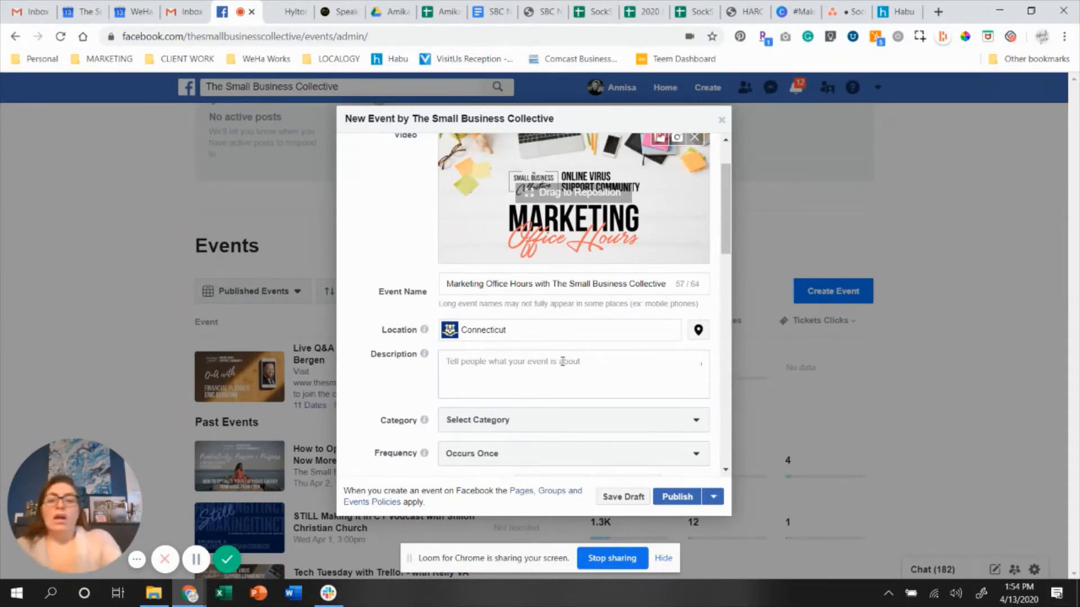
# Step: Enter the event description "Join us for a fun and informative live session on small business marketing strategies and tactics."
pyautogui.write('Join us f')
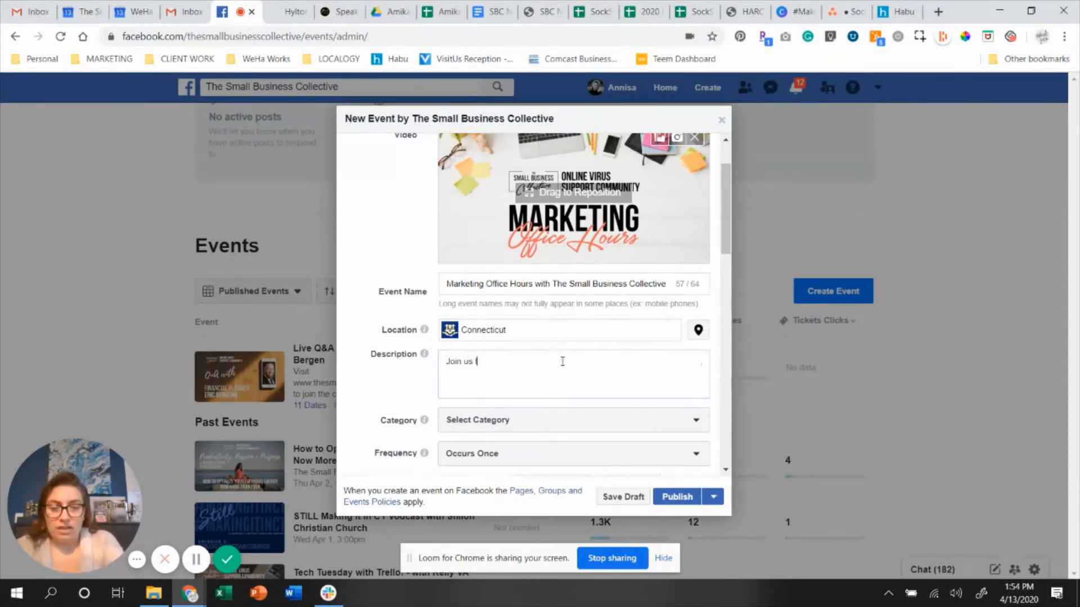
pyautogui.write('or a fun and')
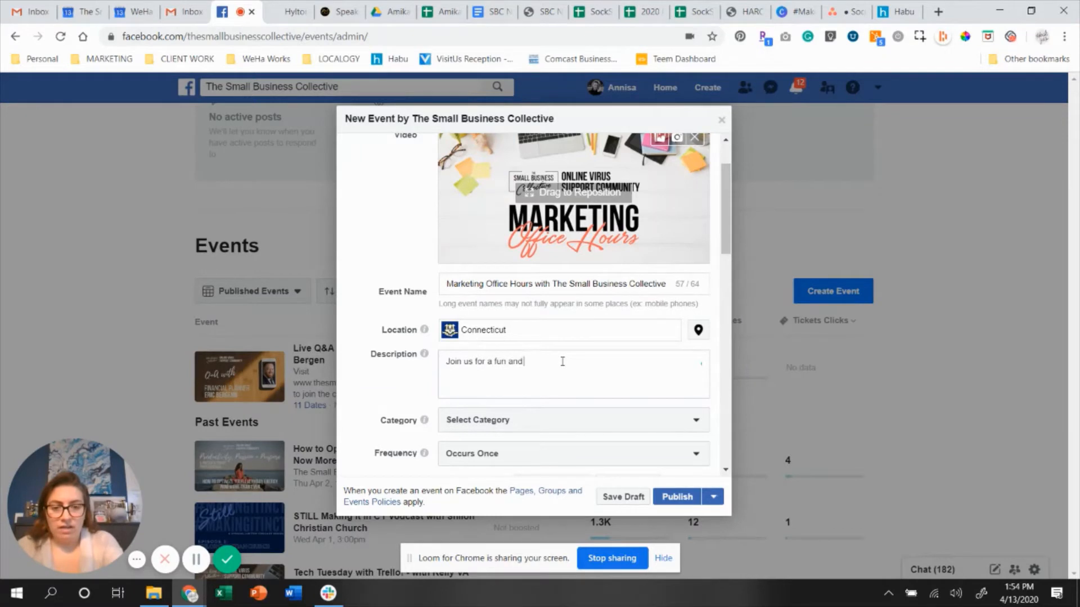
pyautogui.write(' informative live')
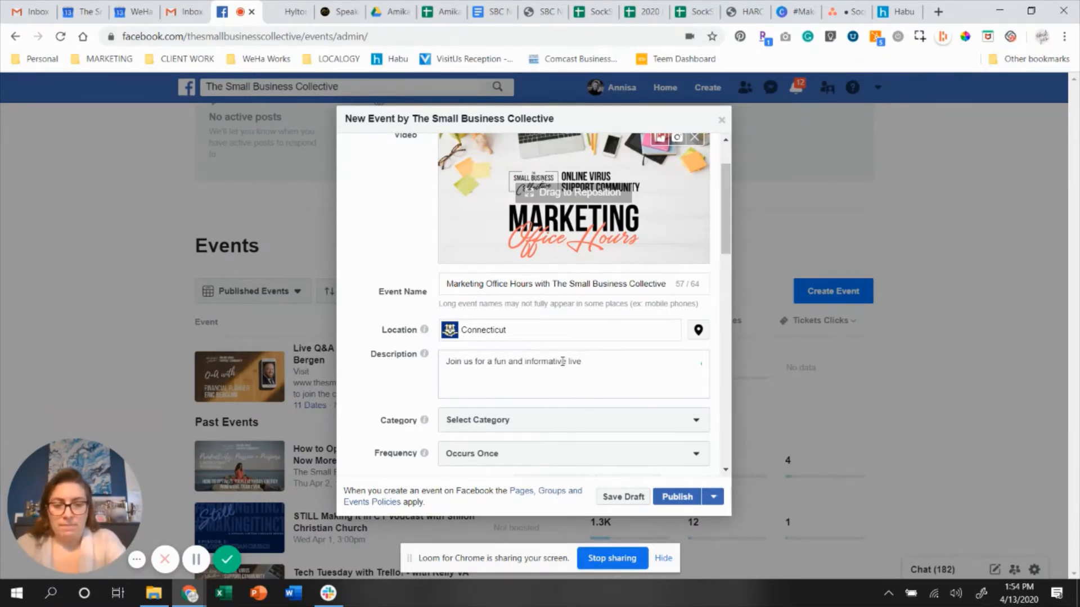
pyautogui.write(' session')
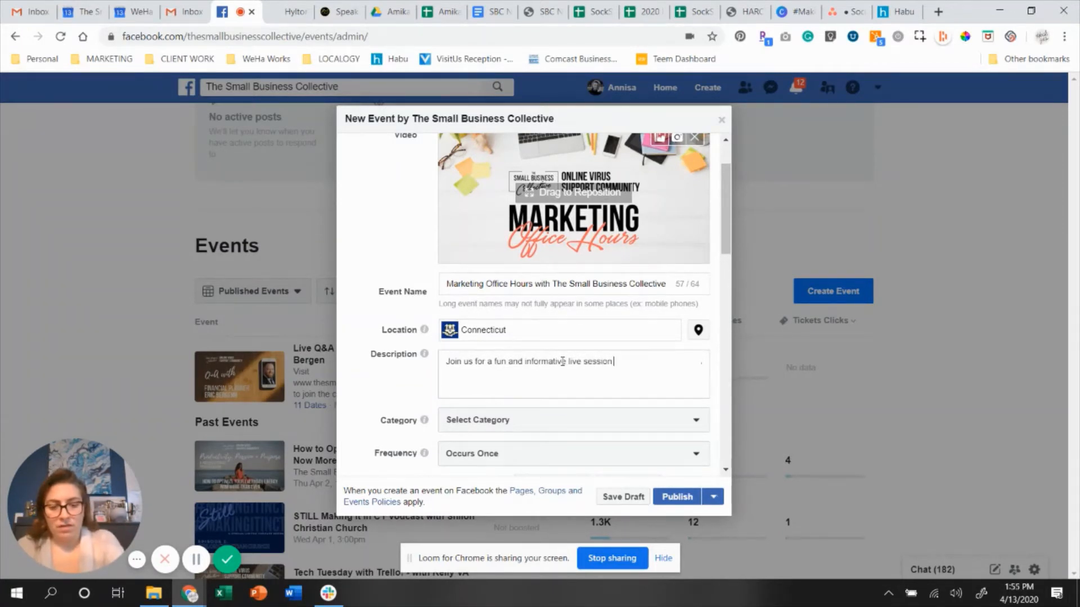
pyautogui.write('on small busin')
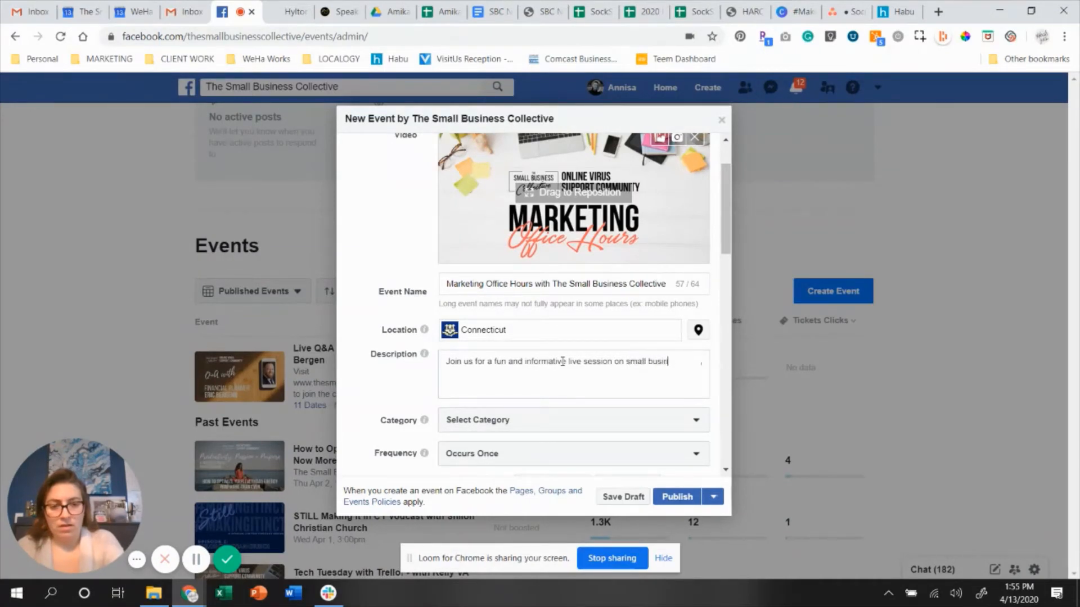
pyautogui.write('ess marketing tac')
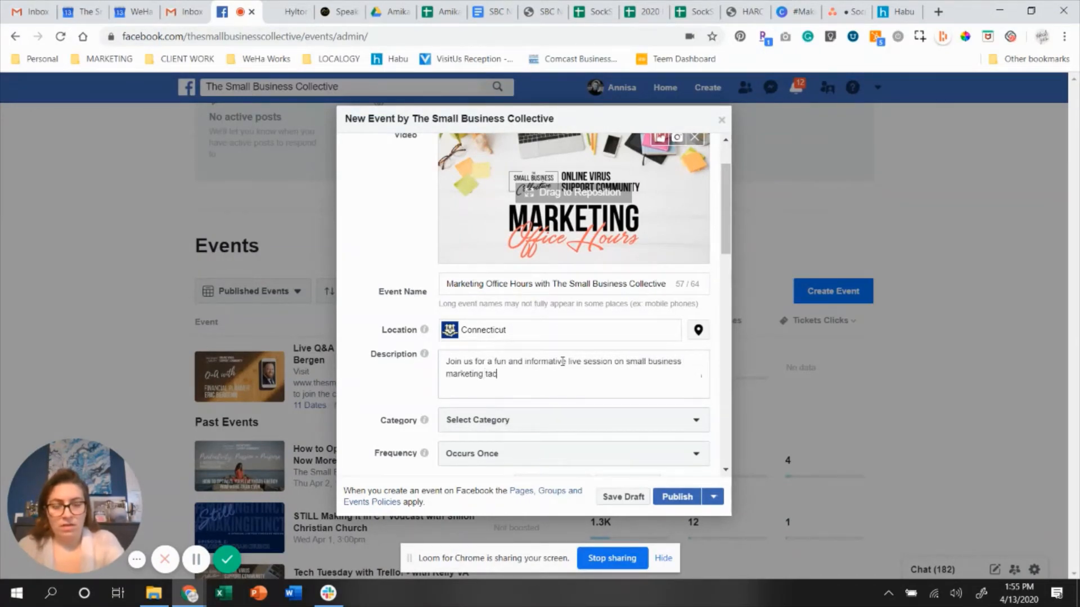
pyautogui.press('BackSpace')
pyautogui.press('BackSpace')
pyautogui.write('starte')
pyautogui.press('BackSpace')
pyautogui.press('BackSpace')
pyautogui.write('rat')
pyautogui.write('ige')
pyautogui.press('BackSpace')
pyautogui.press('BackSpace')
pyautogui.press('BackSpace')
pyautogui.write('gies and tactics.')
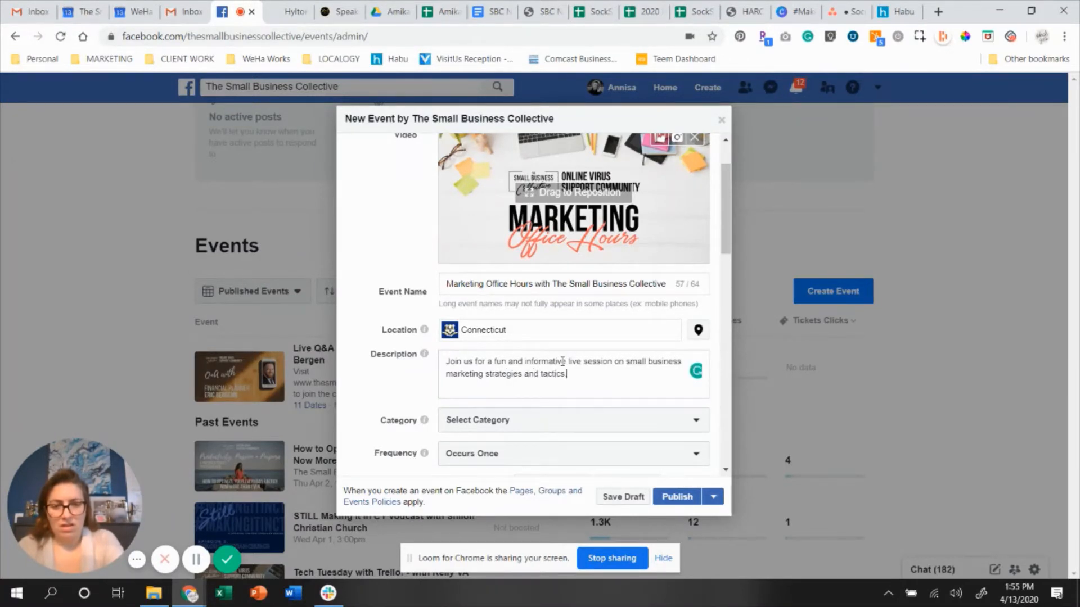
pyautogui.write(' This weekly')
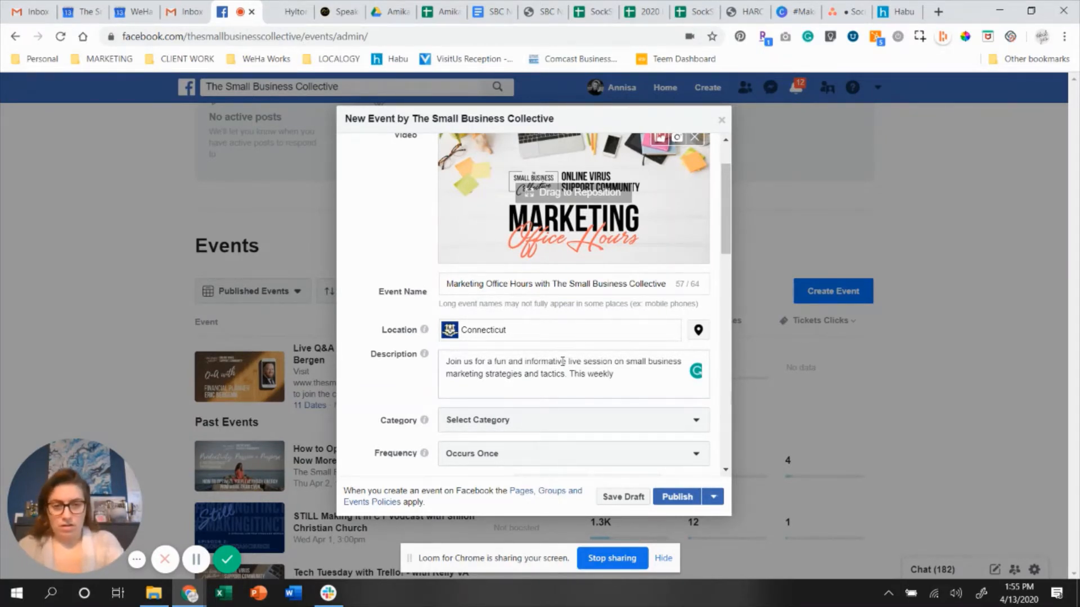
pyautogui.press('BackSpace')
pyautogui.press('BackSpace')
pyautogui.press('BackSpace')
pyautogui.press('BackSpace')
pyautogui.press('BackSpace')
pyautogui.press('BackSpace')
pyautogui.press('BackSpace')
pyautogui.press('BackSpace')
pyautogui.press('BackSpace')
pyautogui.press('BackSpace')
pyautogui.press('BackSpace')
# Step: Add to the event description "Marketing Office Hours is a weekly event brought to you by The Small Business Collective -"
pyautogui.write('Marketing Office Hou')
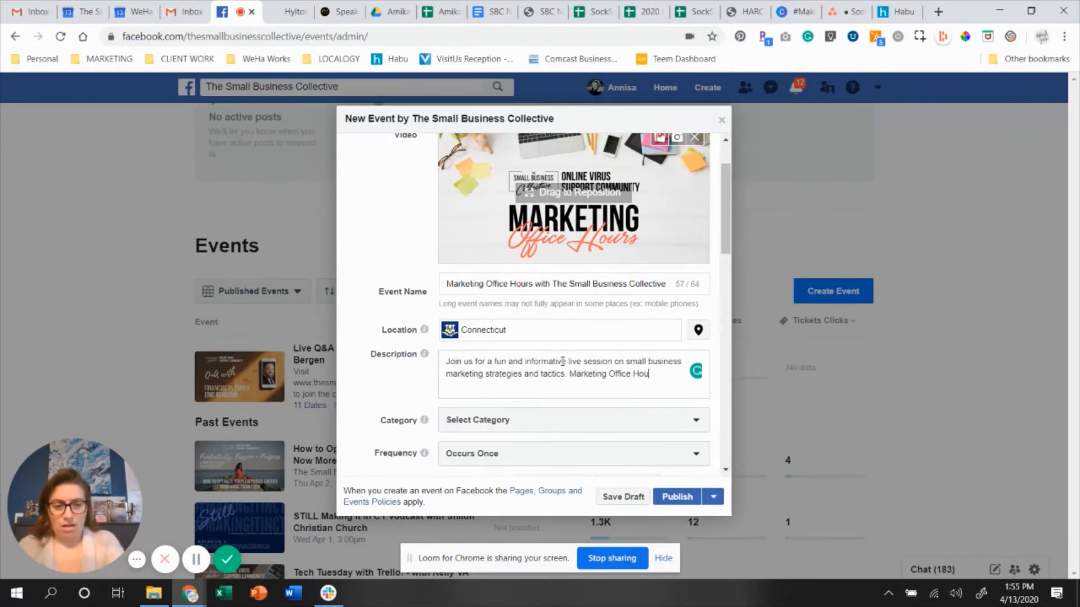
pyautogui.write('rs is a weekly')
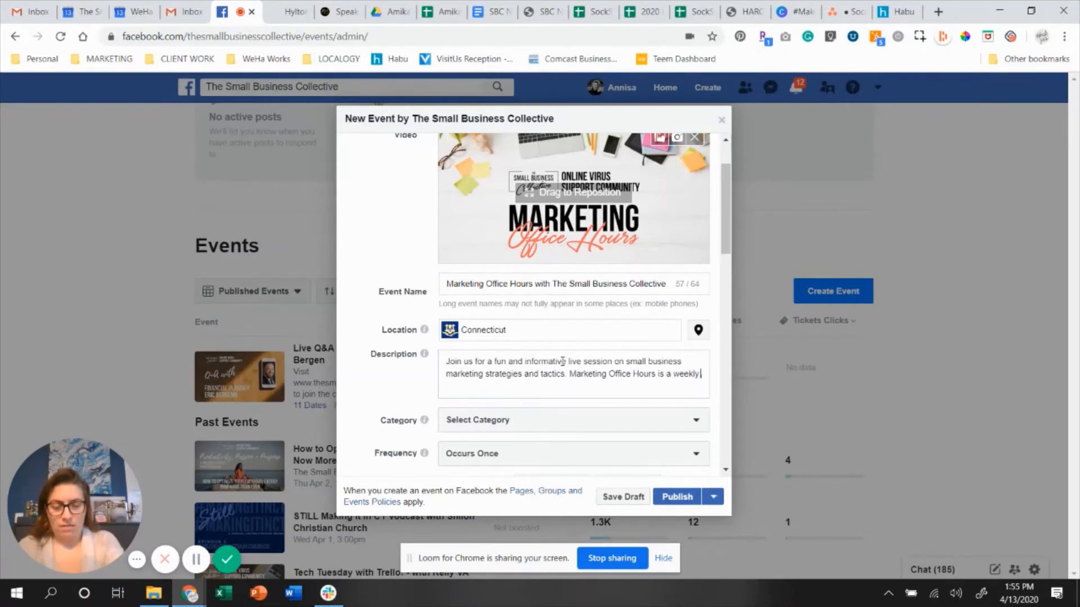
pyautogui.write(' event brought to y')
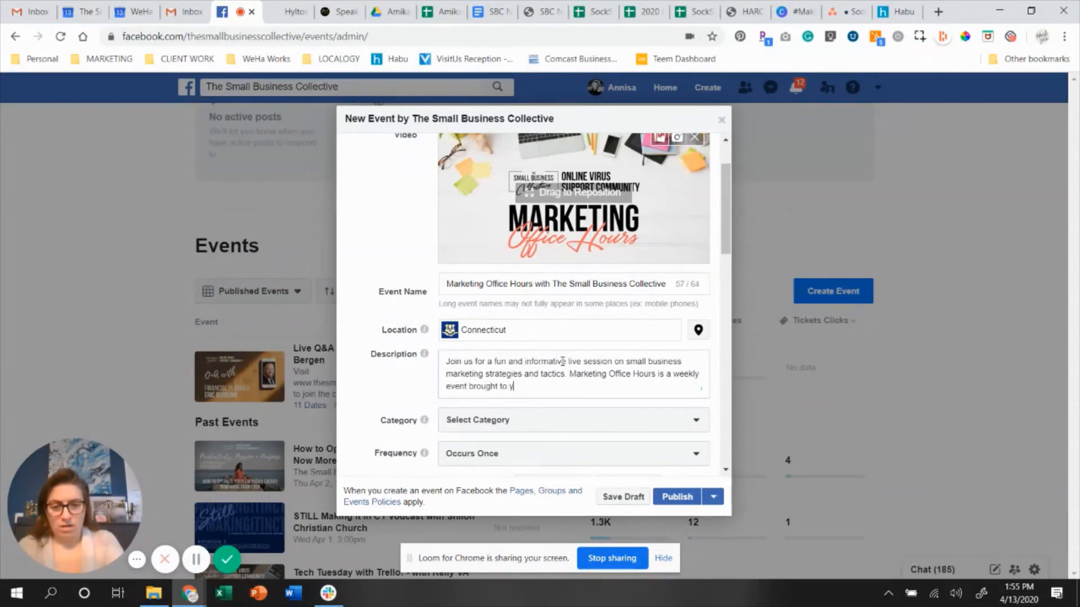
pyautogui.write('ou by Th')
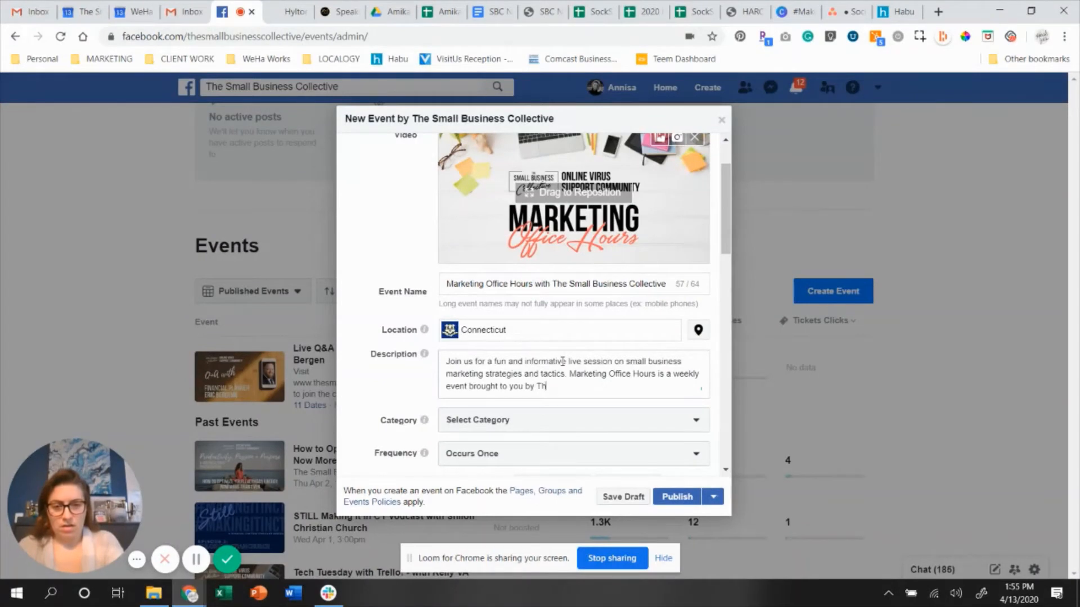
pyautogui.write('e Small Business Collective -')
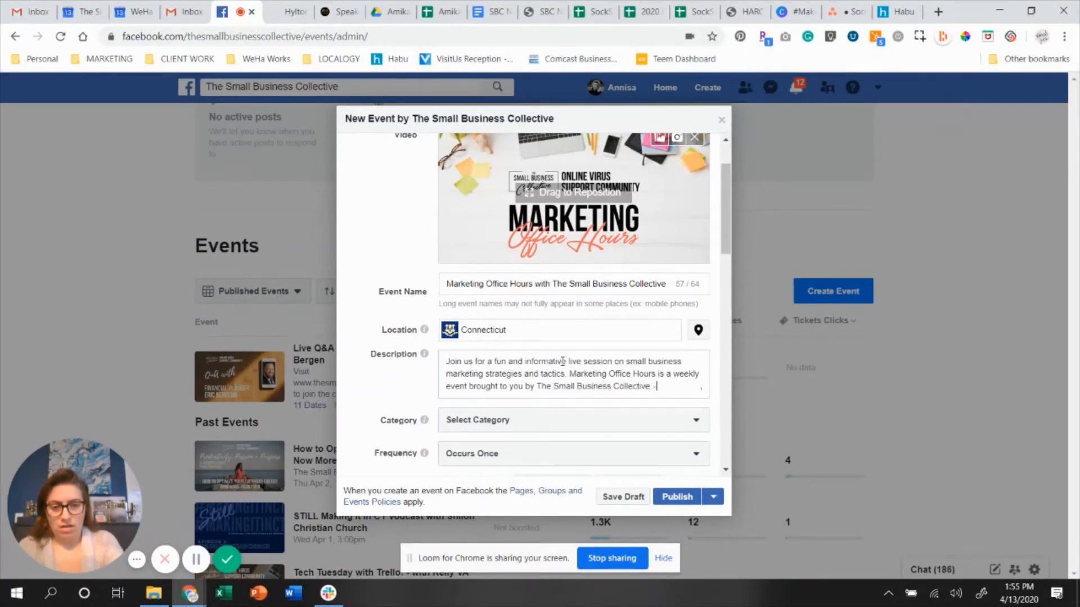
# Step: Continue the event description with "a marketing group based on Central CT"
pyautogui.write(' a small and')
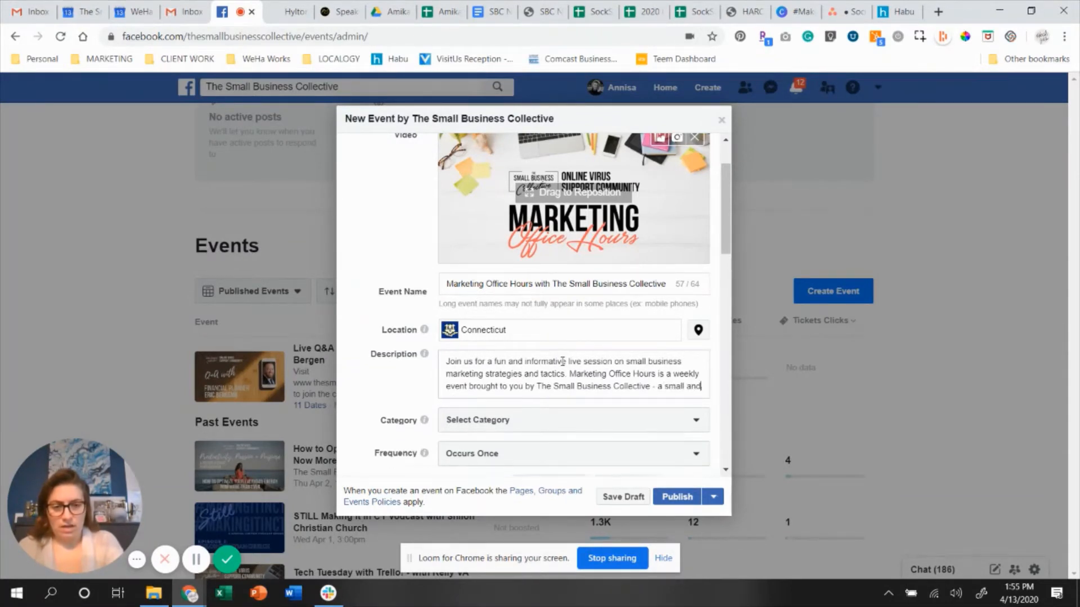
pyautogui.press('BackSpace')
pyautogui.press('BackSpace')
pyautogui.press('BackSpace')
pyautogui.press('BackSpace')
pyautogui.press('BackSpace')
pyautogui.press('BackSpace')
pyautogui.press('BackSpace')
pyautogui.press('BackSpace')
pyautogui.press('BackSpace')
pyautogui.write('marketing gr')
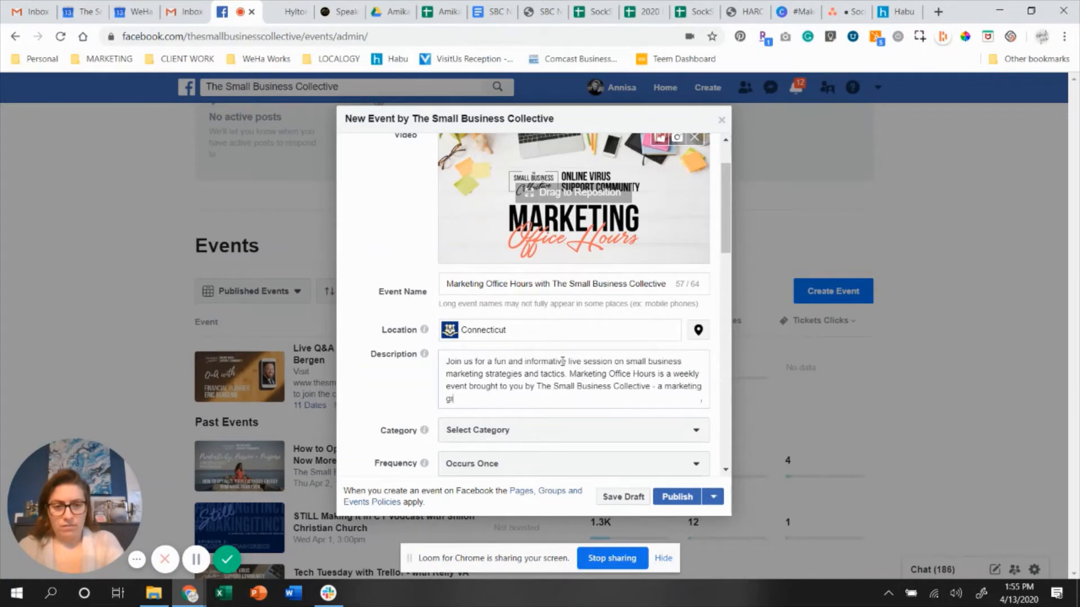
pyautogui.write('oup based on ')
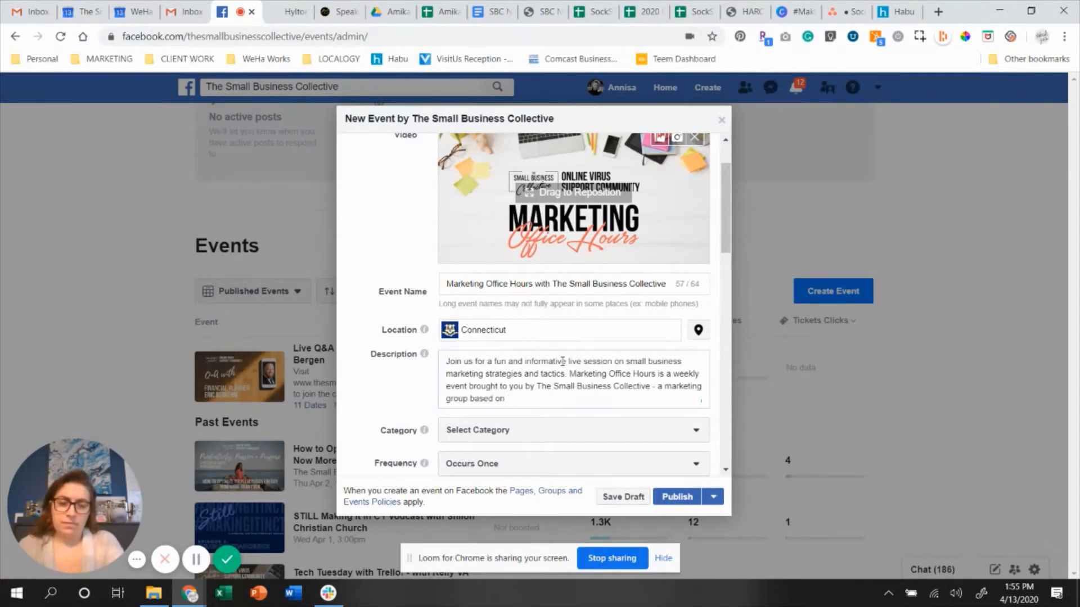
pyautogui.write('Hartfor')
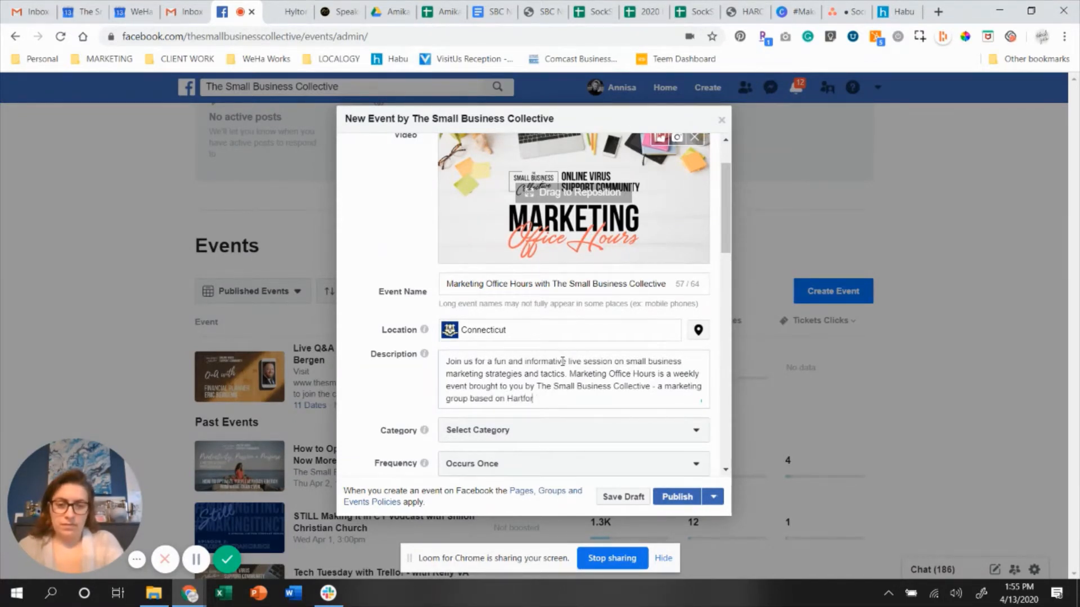
pyautogui.press('BackSpace')
pyautogui.press('BackSpace')
pyautogui.press('BackSpace')
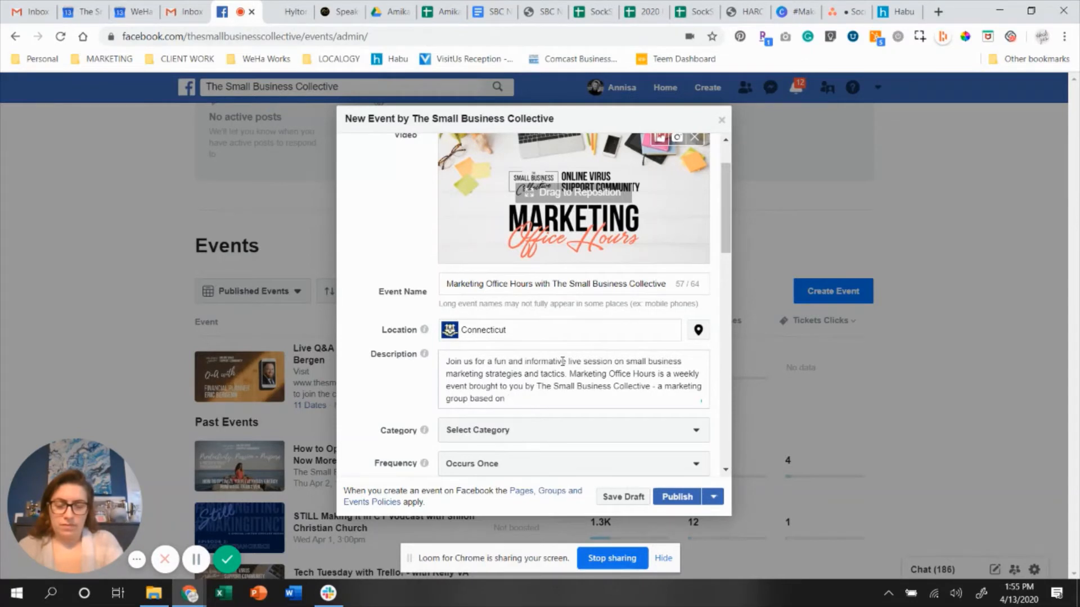
pyautogui.write('Central C')
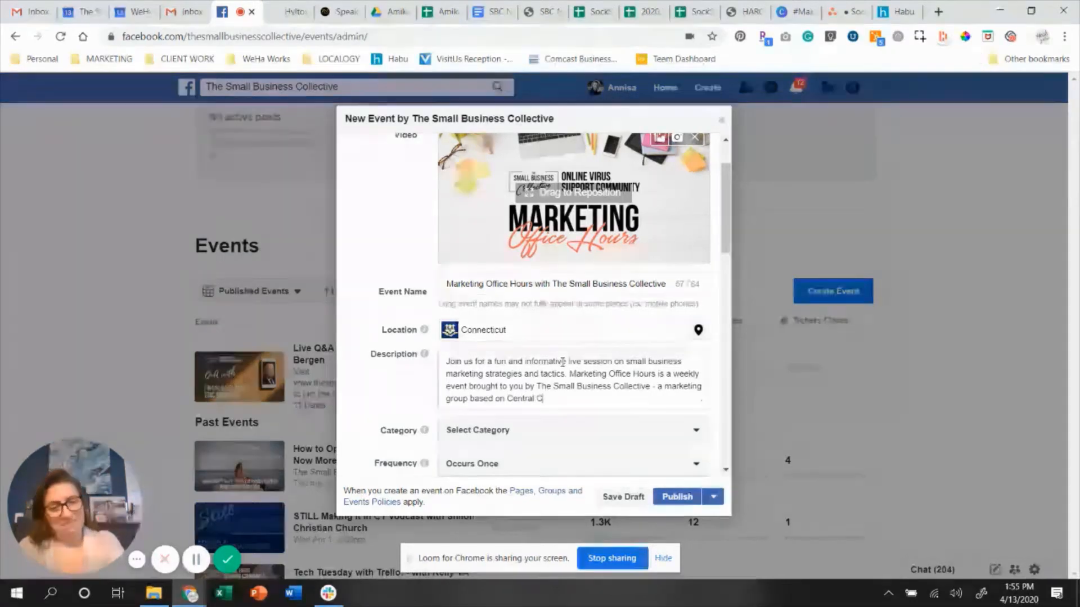
pyautogui.write('T')
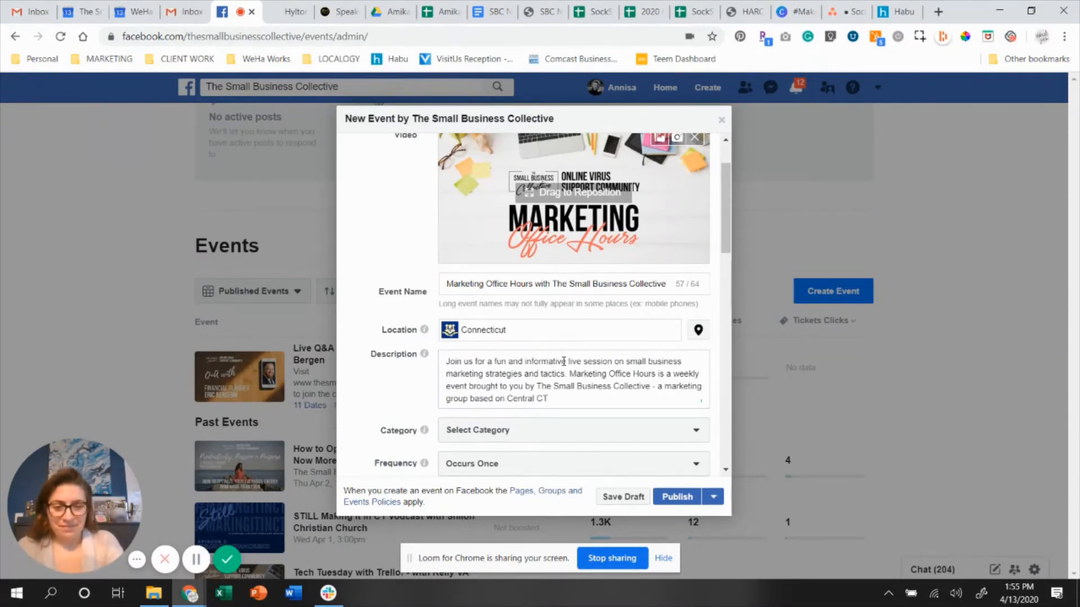
# Step: Finish the event description with "- focused on supporting the needs of small and micro businesses nationwide."
pyautogui.write(' - focu')
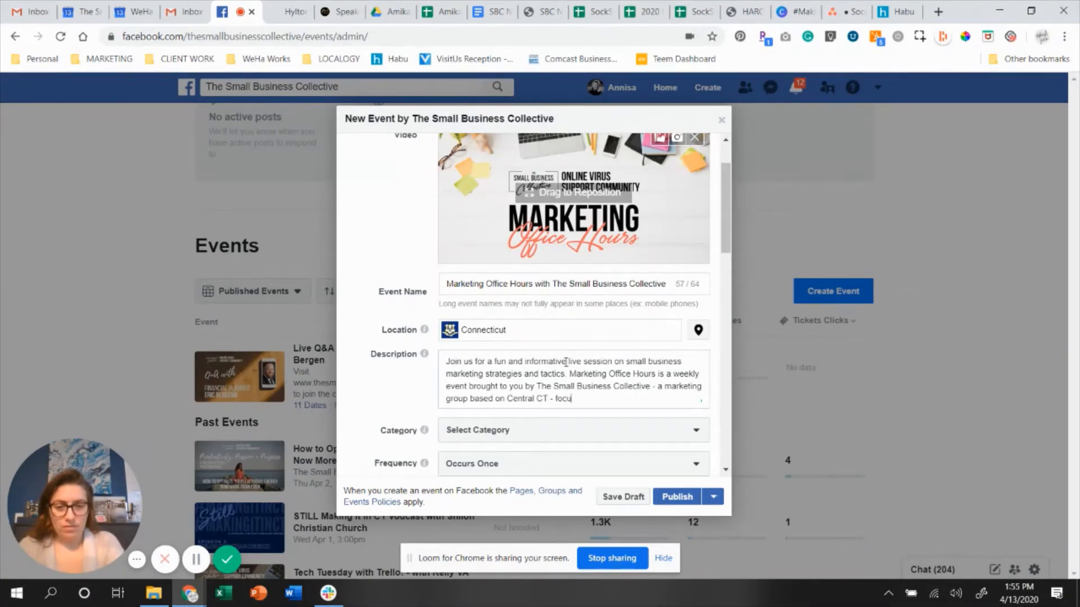
pyautogui.write('sed on supporting th')
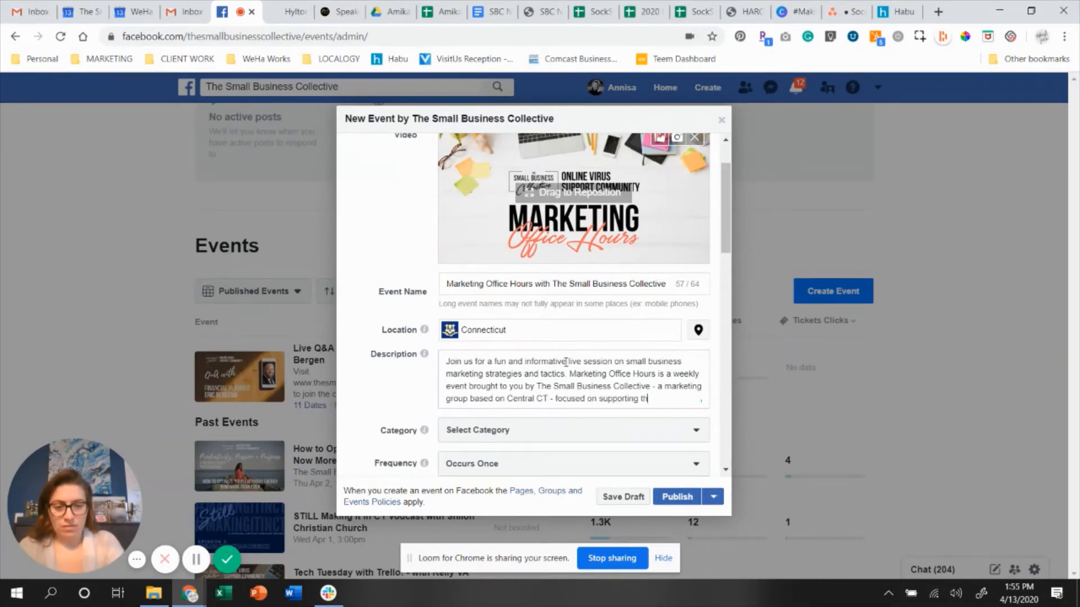
pyautogui.write('e medneess of small and micro b')
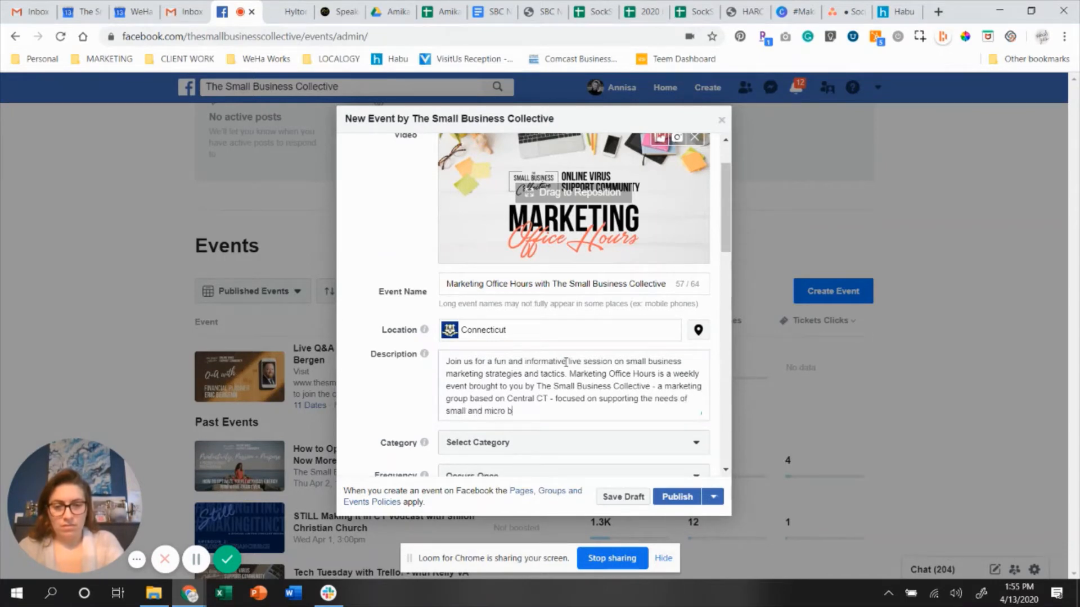
pyautogui.write('usinesses sta')
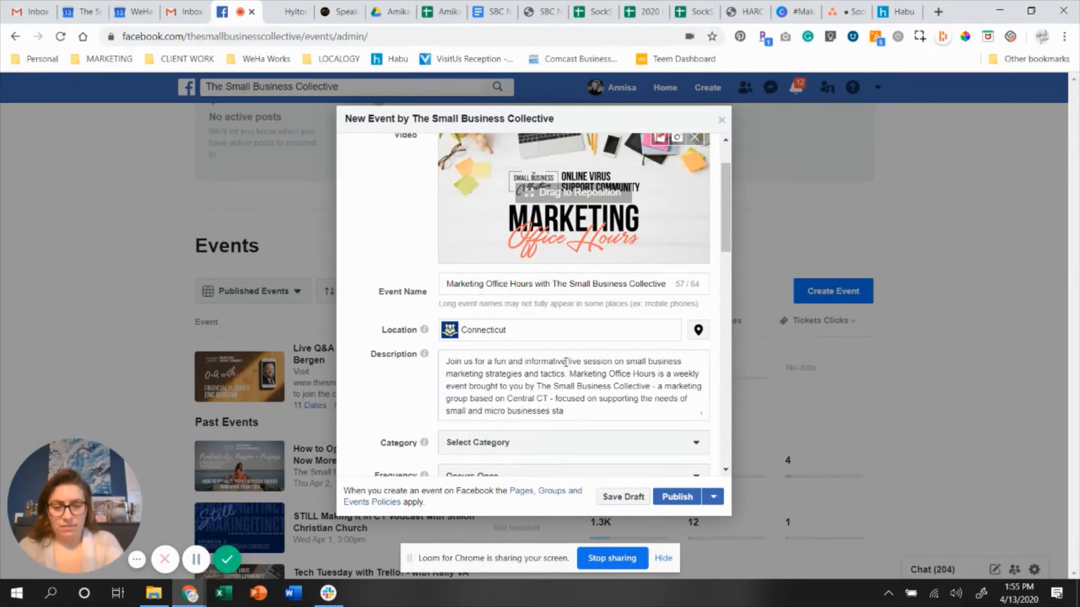
pyautogui.press('BackSpace')
pyautogui.press('BackSpace')
pyautogui.press('BackSpace')
pyautogui.write('nationwide')
# Step: Set the event category to Networking
pyautogui.scroll(-3, 566, 362)
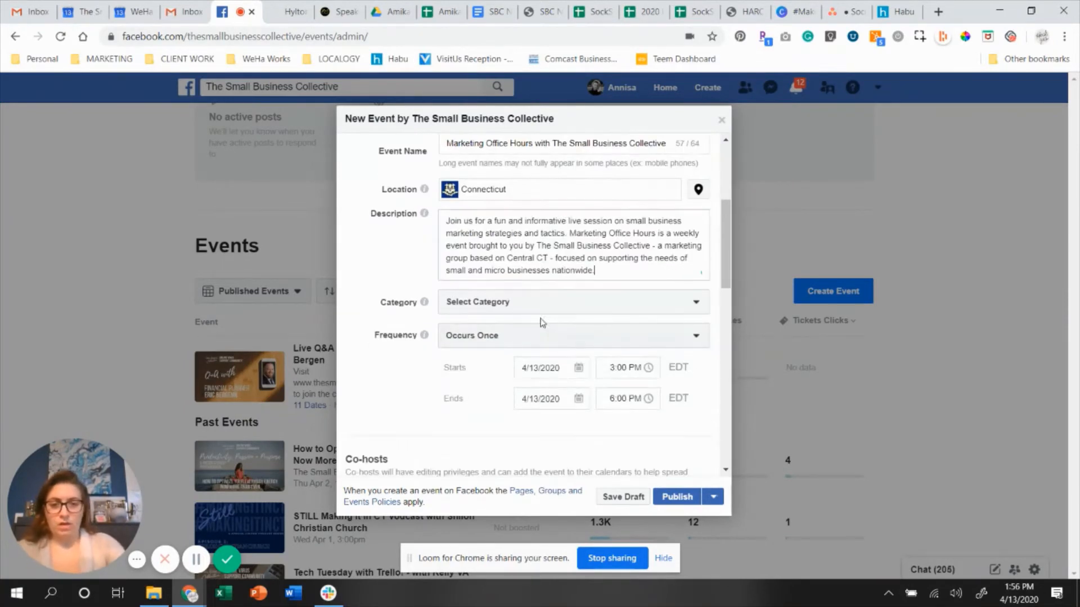
pyautogui.click(535, 309)
pyautogui.scroll(-4, 527, 370)
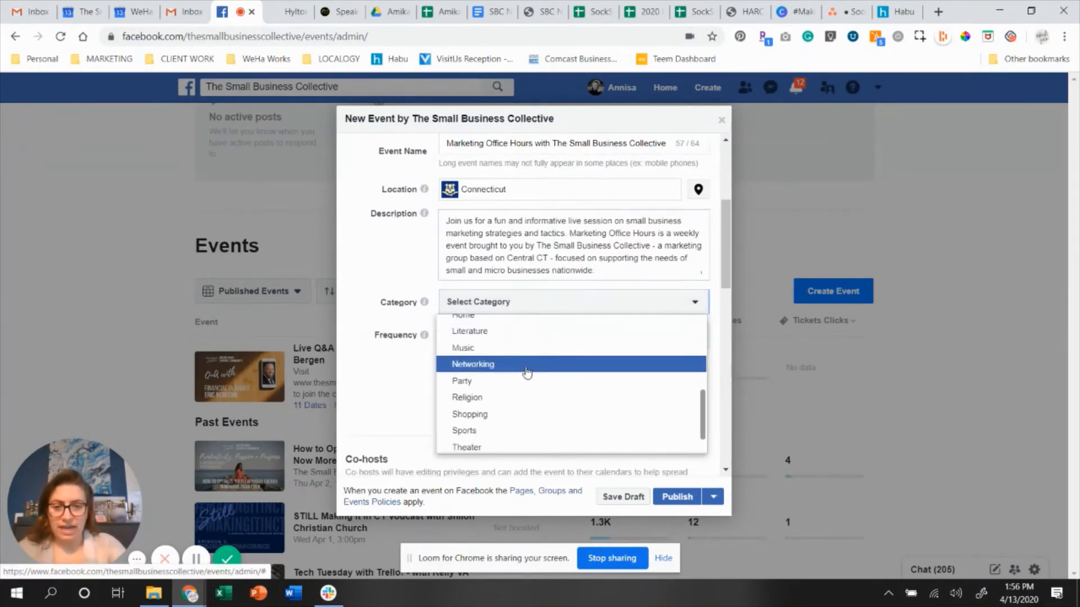
pyautogui.click(527, 372)
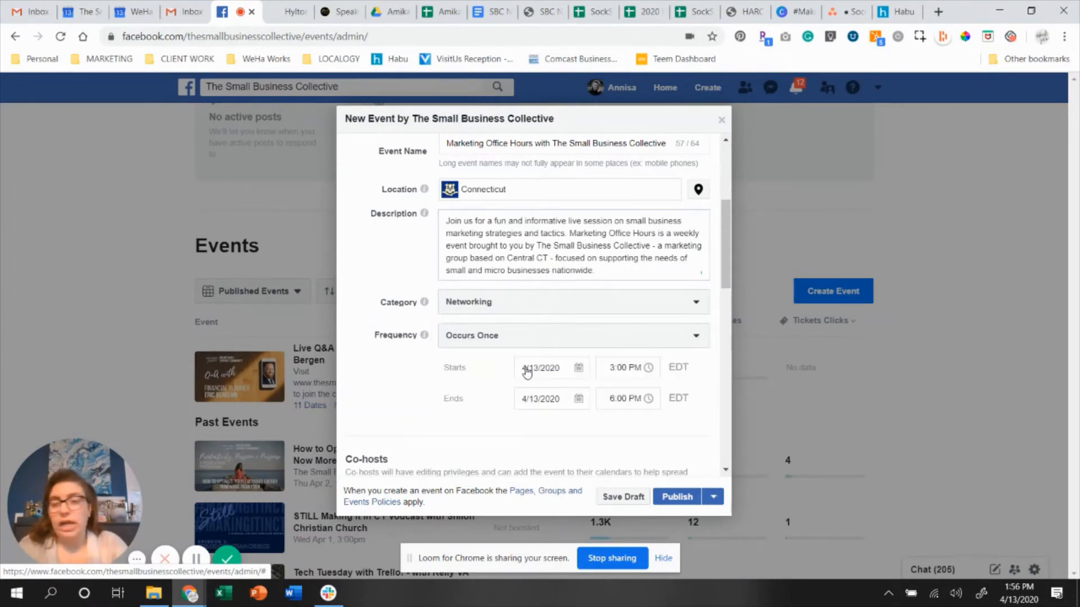
# Step: Set the event frequency to Weekly, repeating on Wednesdays
pyautogui.click(508, 336)
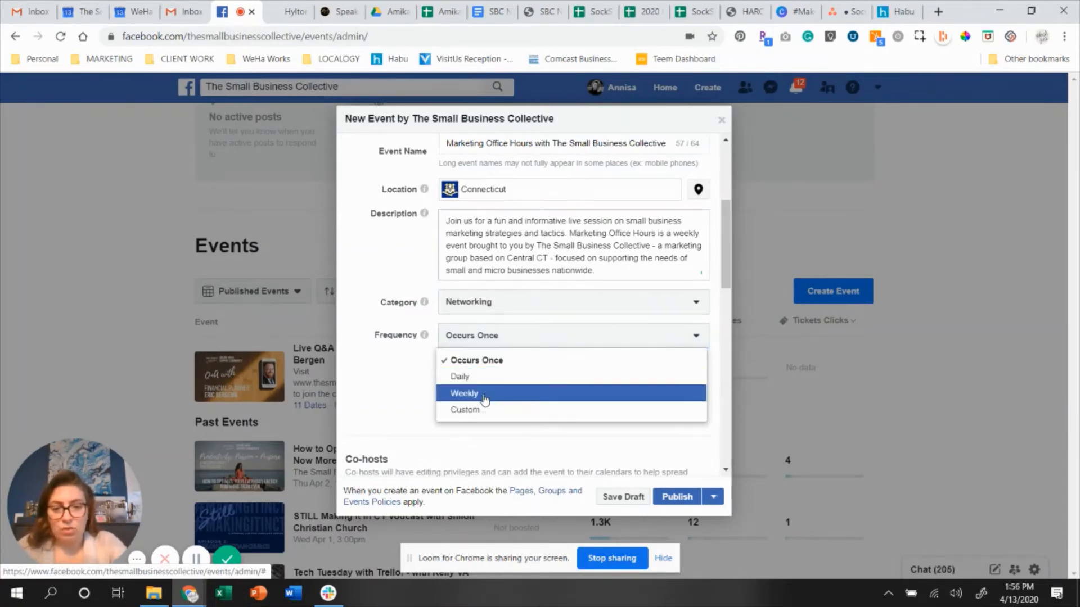
pyautogui.click(485, 399)
pyautogui.scroll(-1, 486, 399)
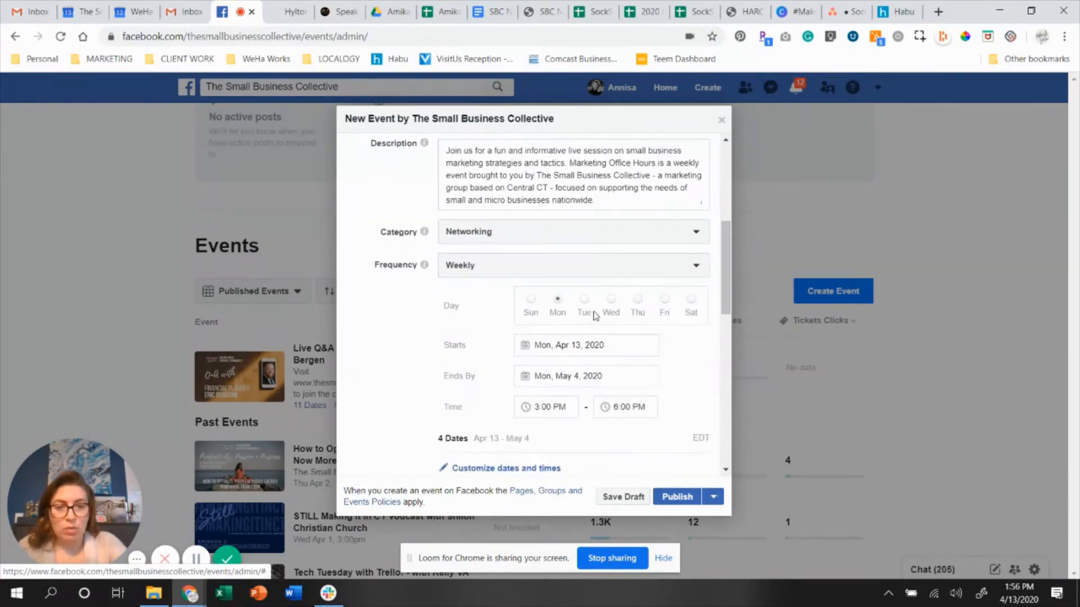
pyautogui.click(611, 299)
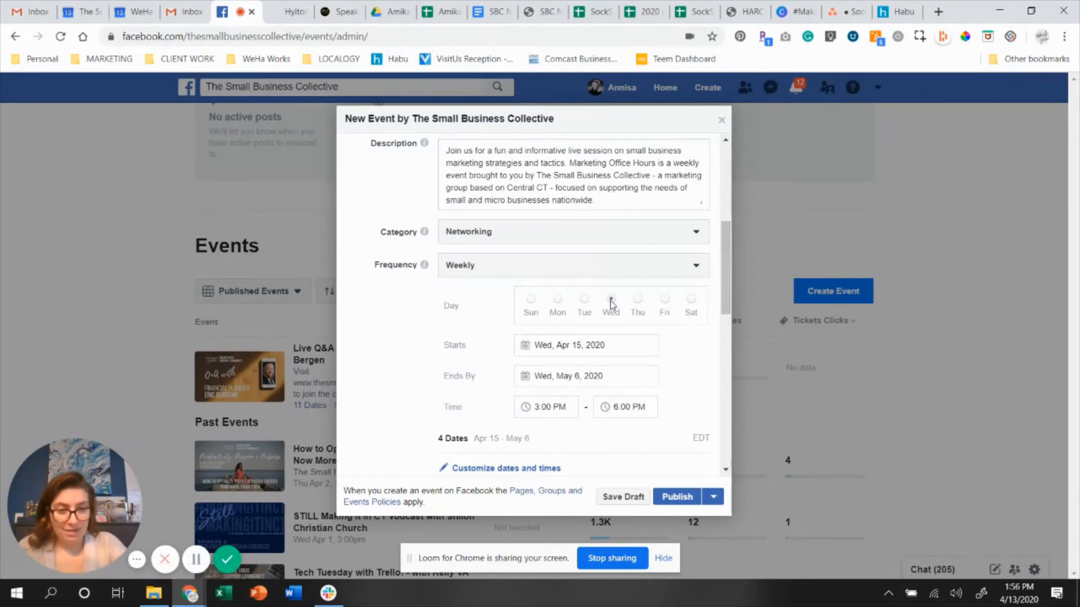
# Step: Set the weekly event's start time to 1:30 PM
pyautogui.click(550, 406)
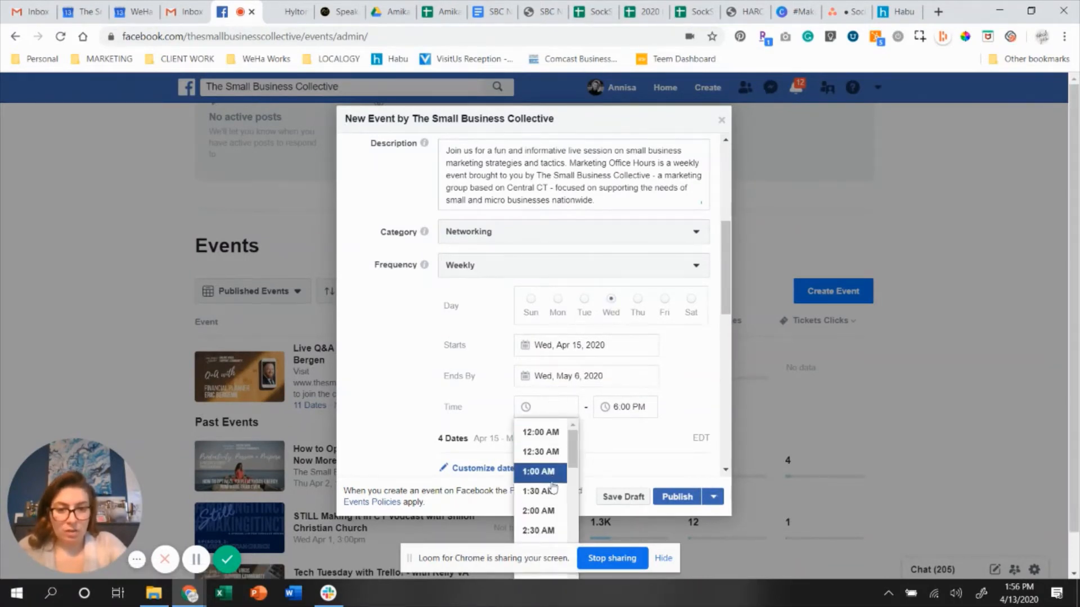
pyautogui.scroll(-9, 553, 488)
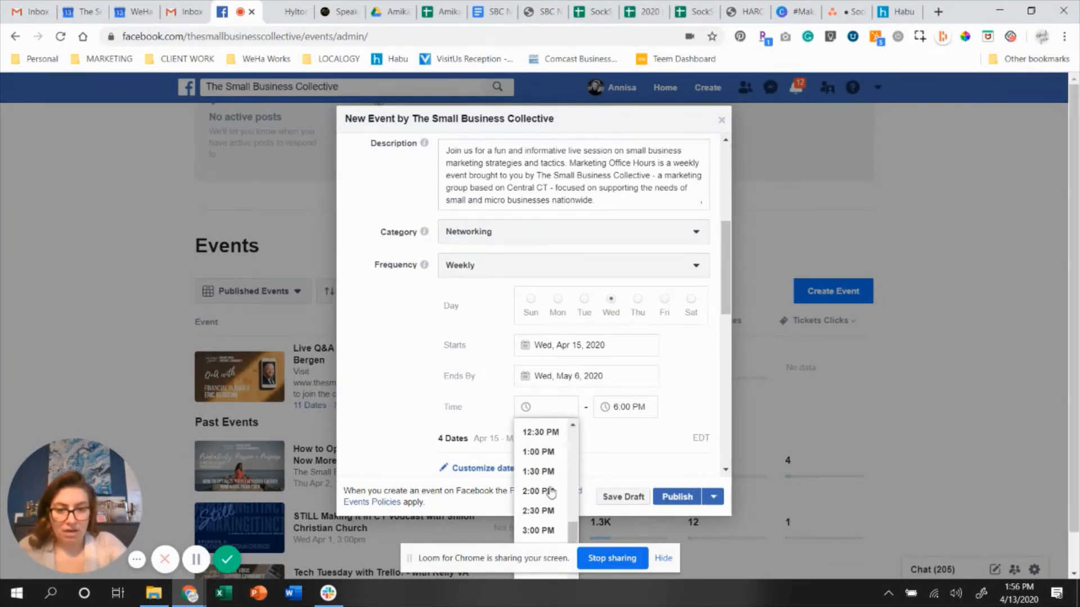
pyautogui.click(550, 471)
# Step: Set the weekly event's time to run from 1:00 PM to 2:00 PM
pyautogui.click(551, 407)
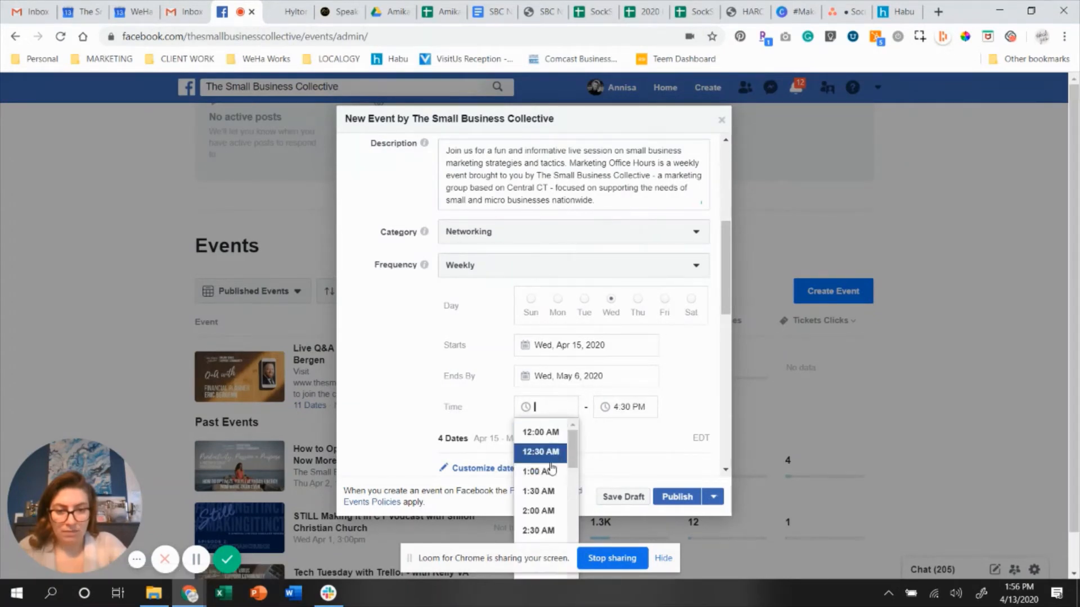
pyautogui.scroll(-4, 551, 472)
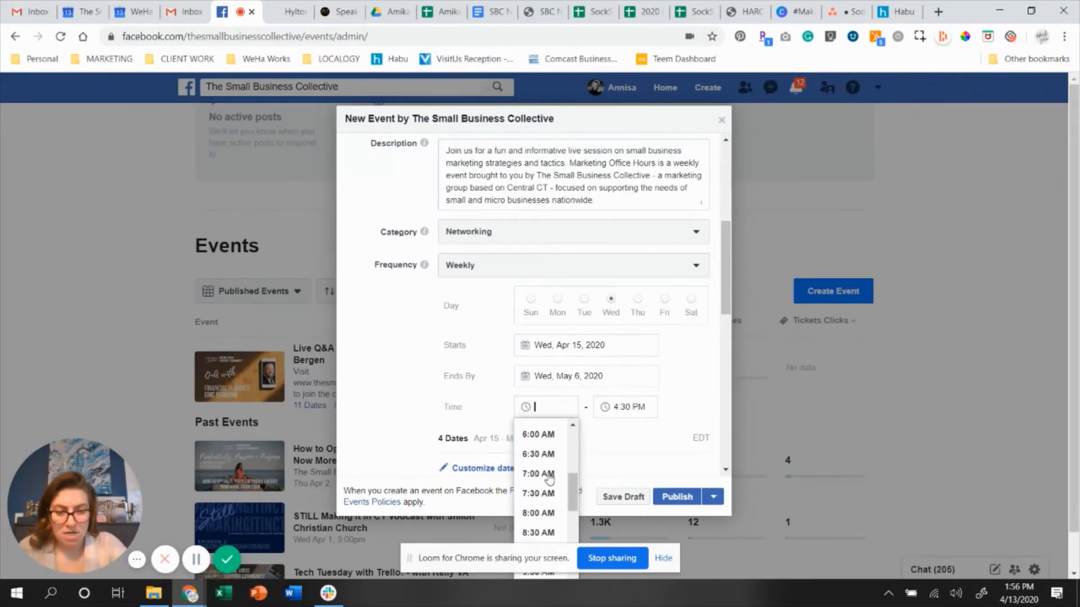
pyautogui.scroll(-5, 550, 478)
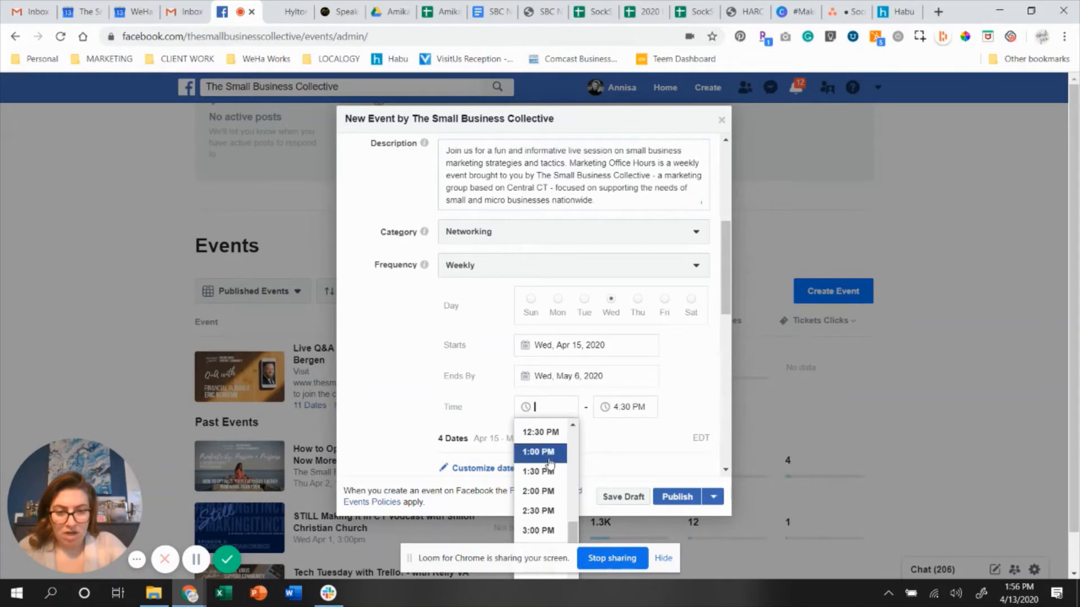
pyautogui.click(550, 453)
pyautogui.click(624, 407)
pyautogui.scroll(-5, 621, 465)
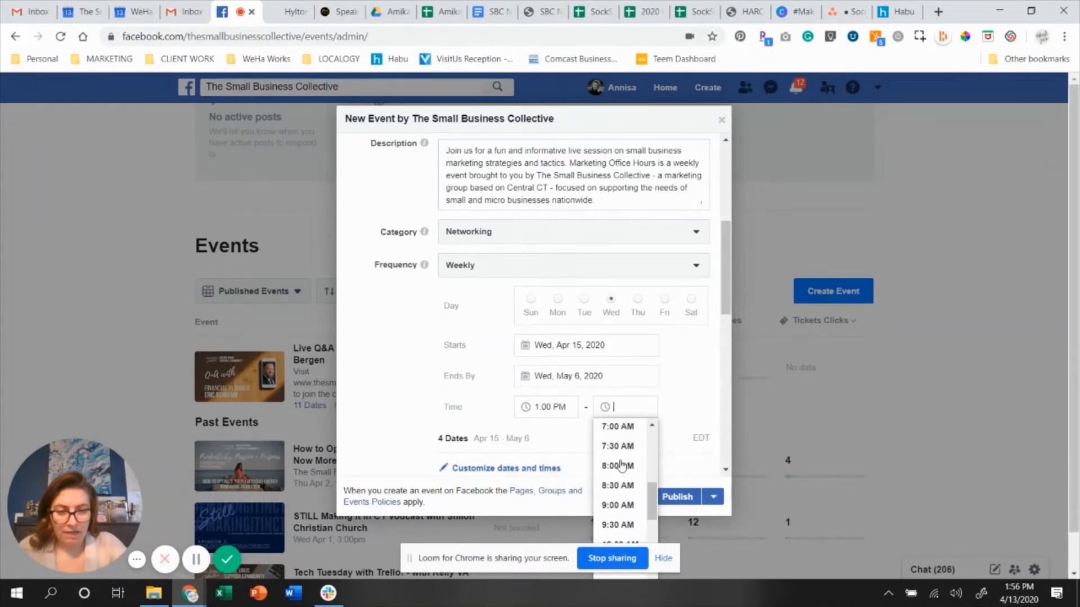
pyautogui.scroll(-4, 622, 469)
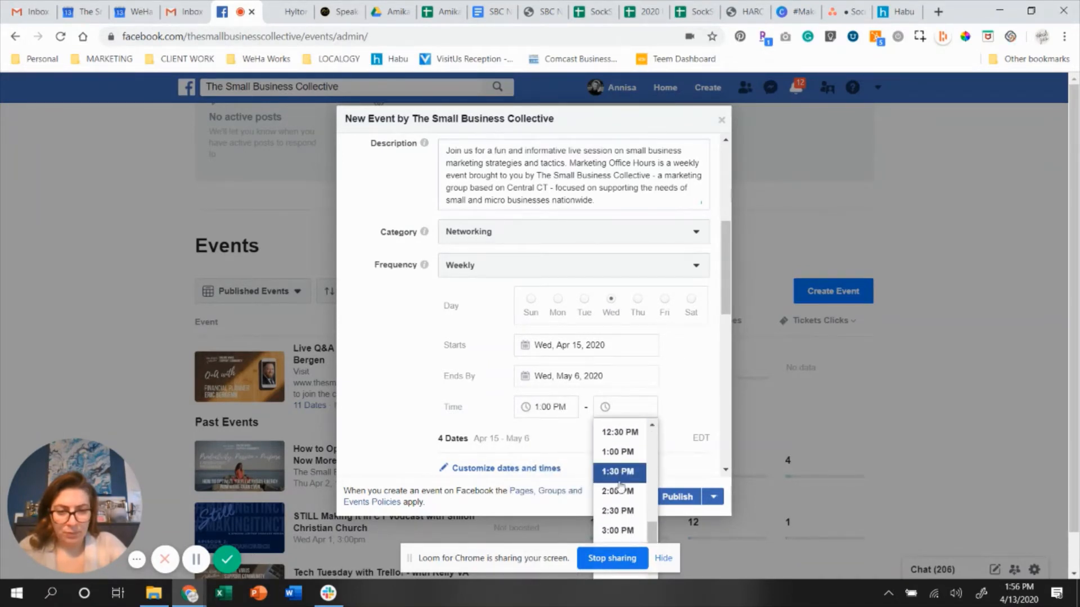
pyautogui.click(617, 491)
# Step: Add West Hartford Coworking as a co-host of the event
pyautogui.scroll(-2, 433, 422)
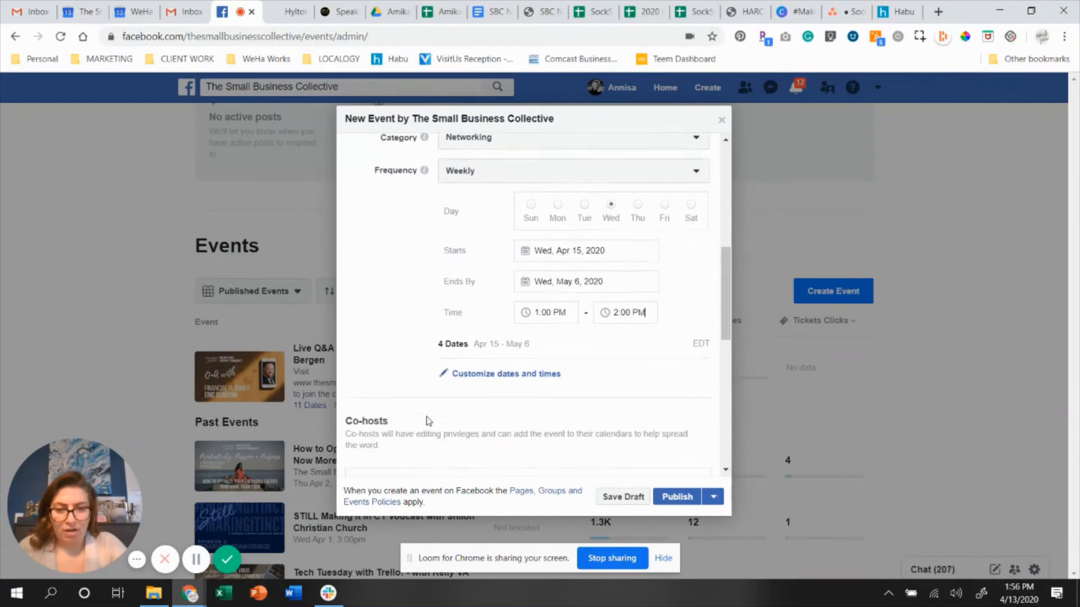
pyautogui.scroll(-2, 429, 421)
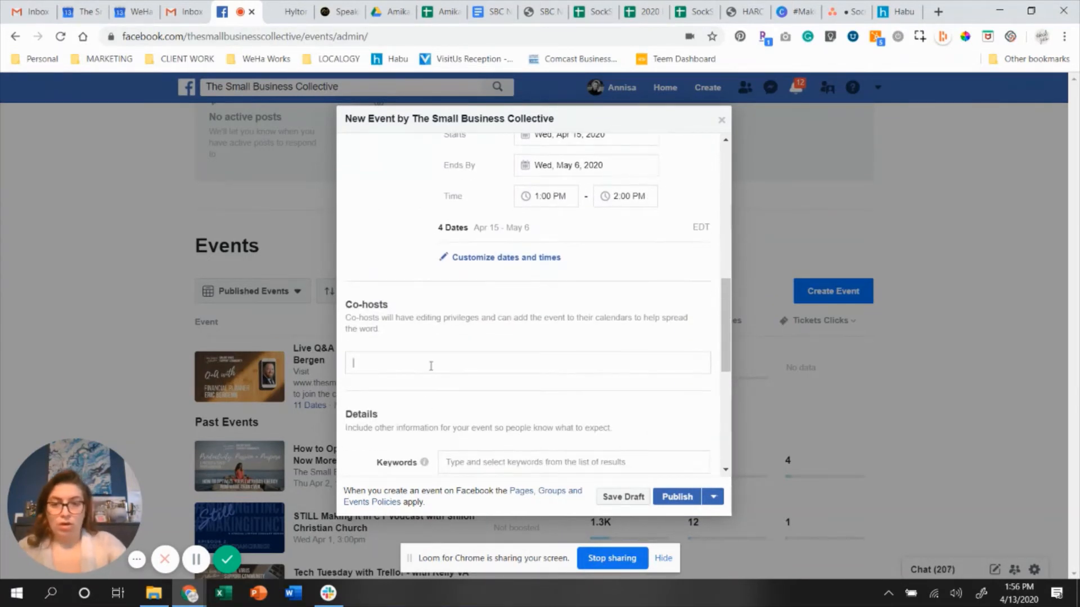
pyautogui.click(430, 366)
pyautogui.write('@we')
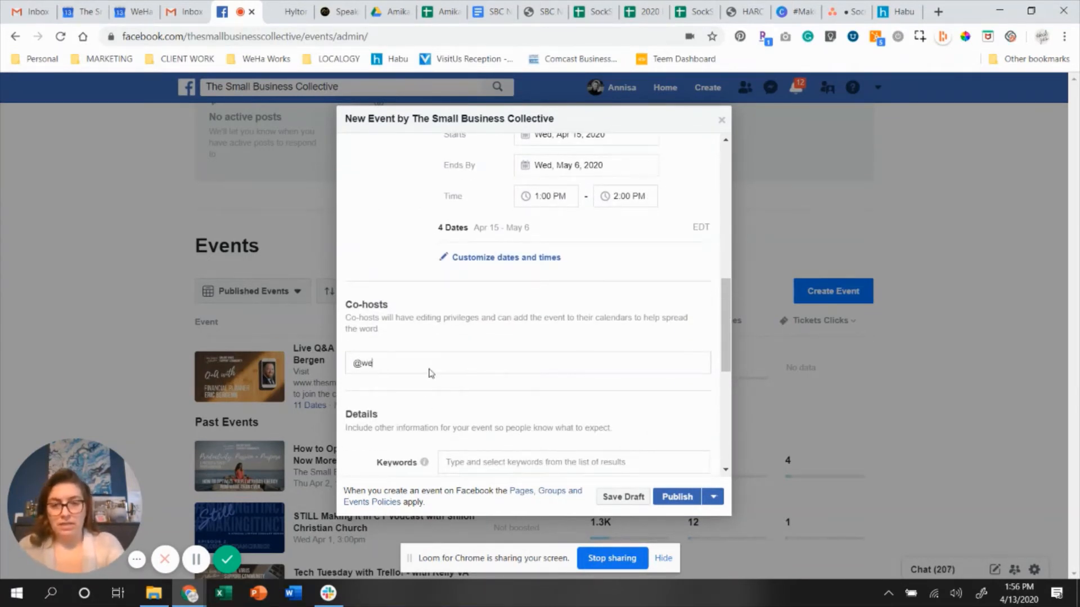
pyautogui.write('st har')
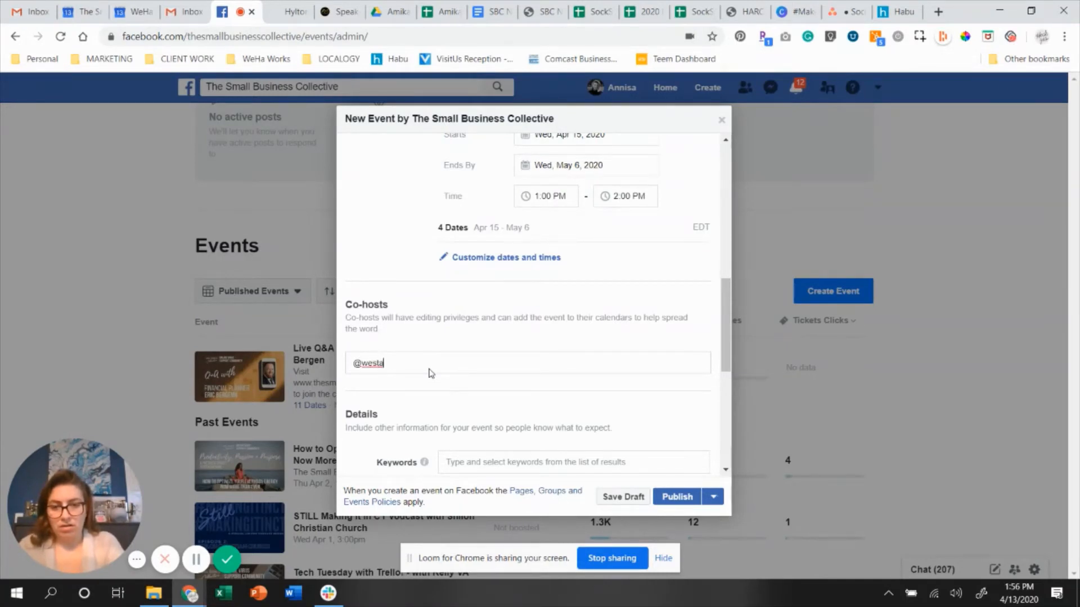
pyautogui.press('BackSpace')
pyautogui.press('BackSpace')
pyautogui.press('BackSpace')
pyautogui.press('BackSpace')
pyautogui.press('BackSpace')
pyautogui.press('BackSpace')
pyautogui.press('BackSpace')
pyautogui.press('BackSpace')
pyautogui.press('BackSpace')
pyautogui.write('we')
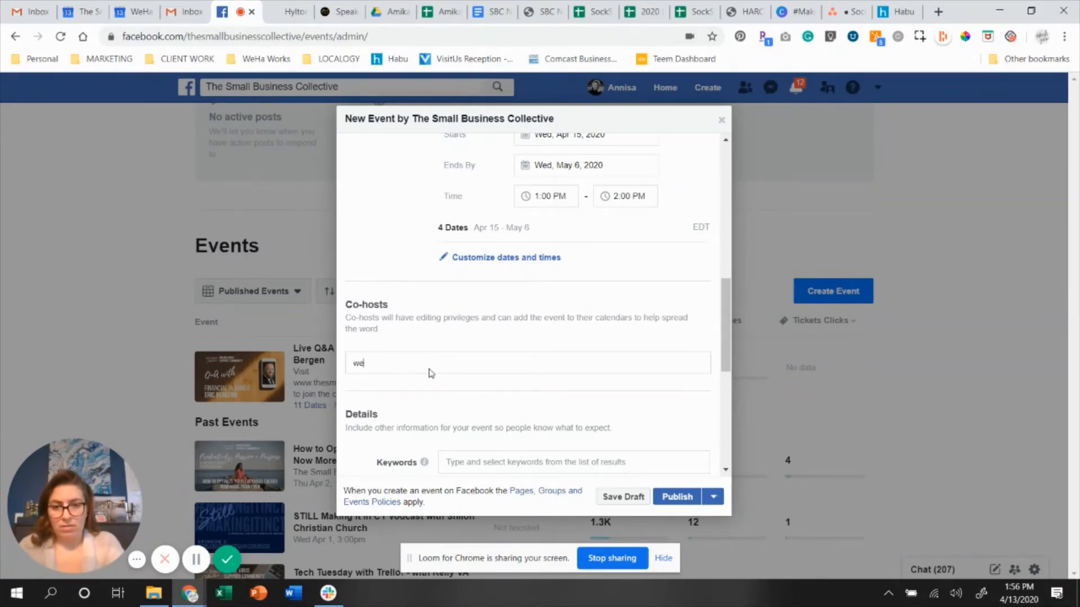
pyautogui.write('st haftford coworking')
pyautogui.click(428, 388)
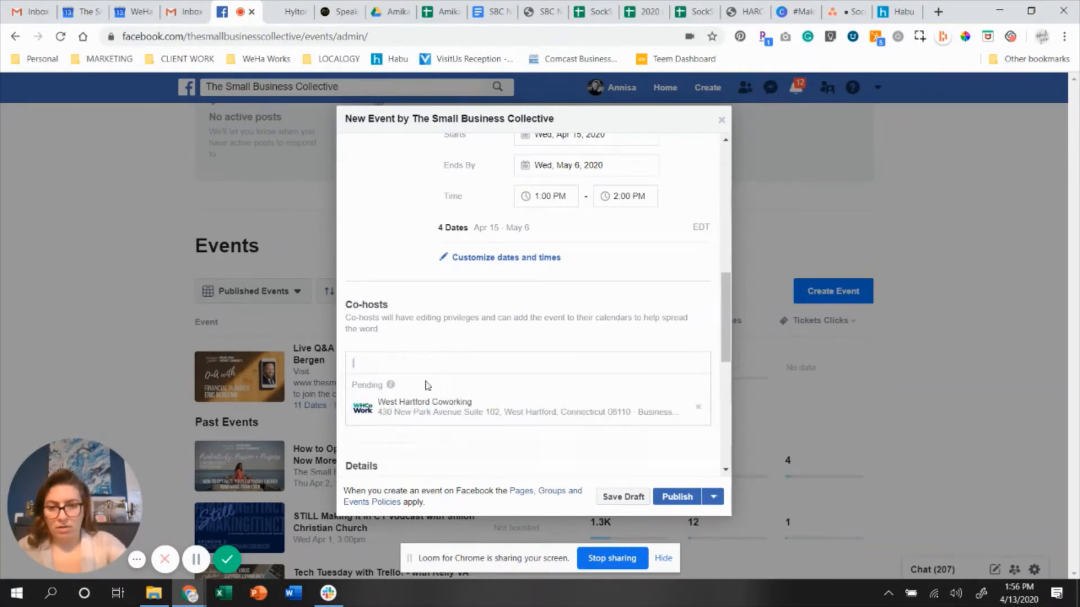
# Step: Try to find a marketing keyword for the event details, then clear the entry
pyautogui.scroll(-1, 379, 399)
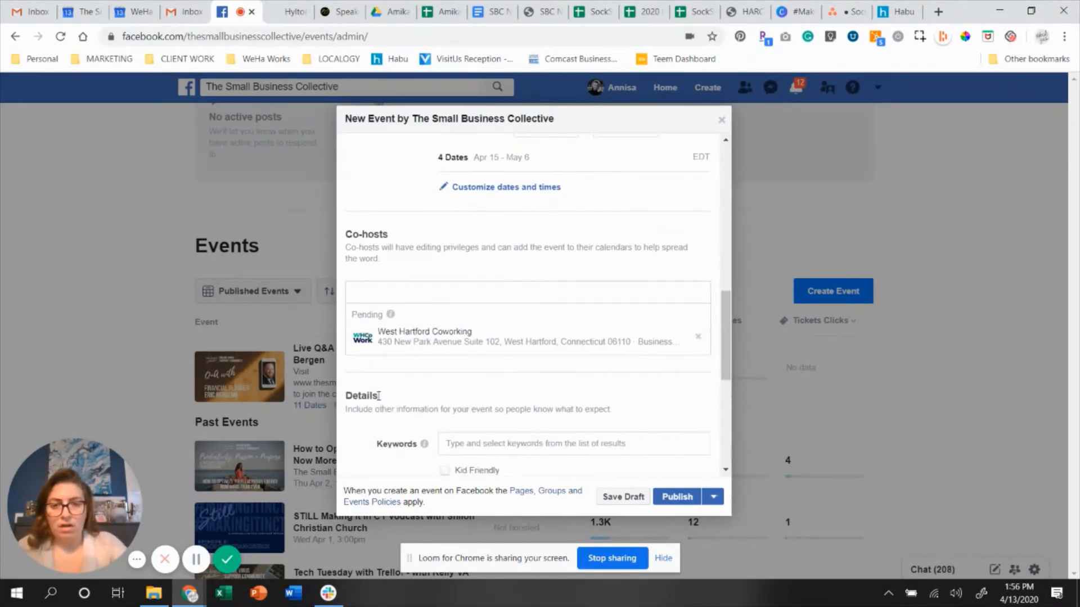
pyautogui.scroll(-1, 378, 396)
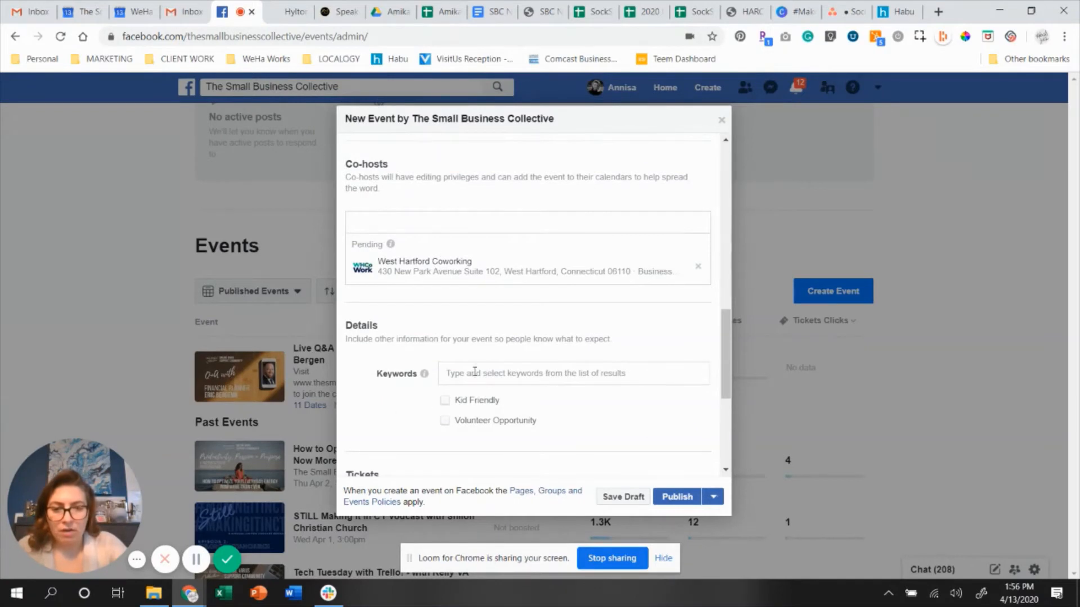
pyautogui.click(474, 371)
pyautogui.write('marketing')
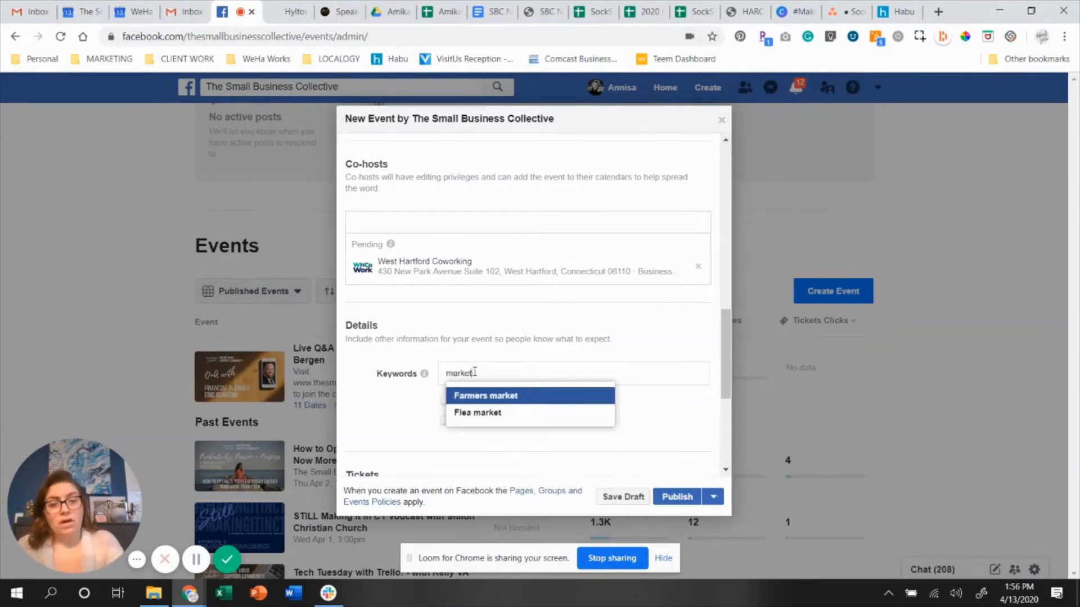
pyautogui.press('BackSpace')
pyautogui.press('BackSpace')
pyautogui.press('BackSpace')
pyautogui.press('BackSpace')
pyautogui.press('BackSpace')
pyautogui.press('BackSpace')
pyautogui.press('BackSpace')
pyautogui.press('BackSpace')
pyautogui.press('BackSpace')
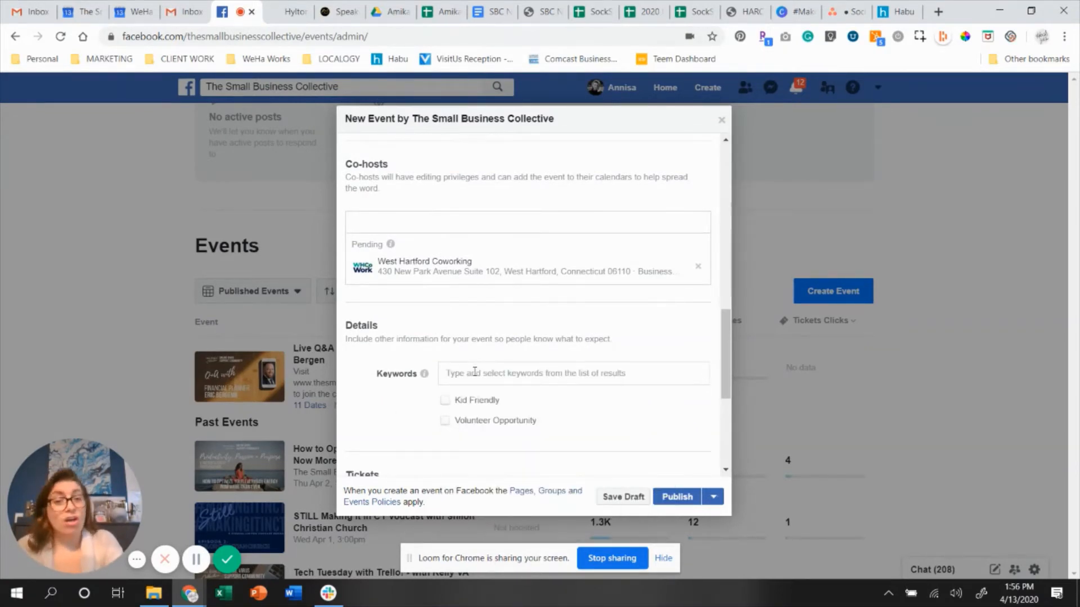
# Step: Add Business as a keyword in the event details
pyautogui.write('busines')
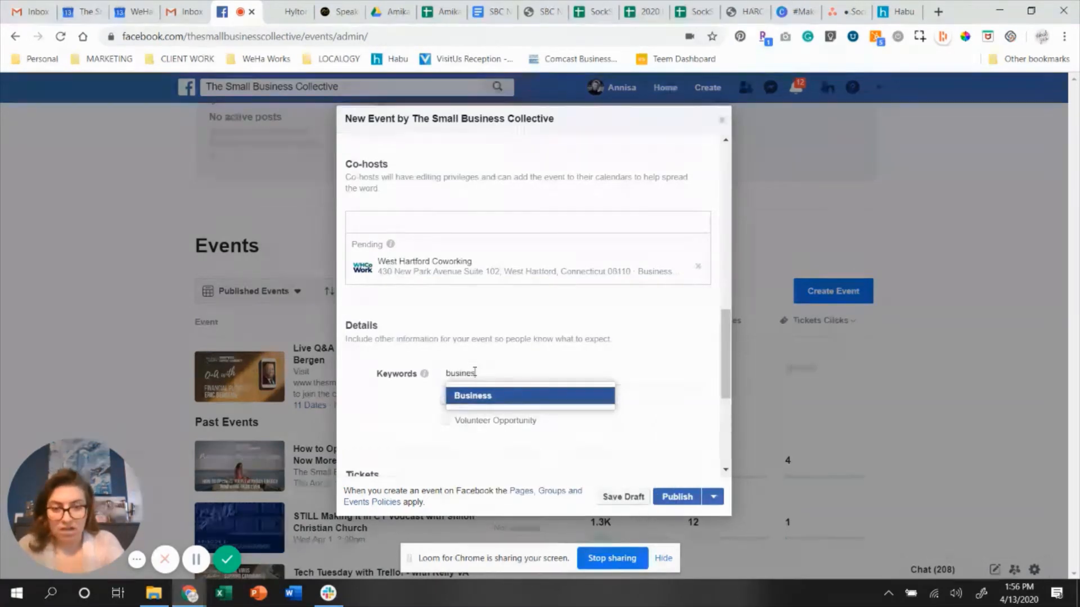
pyautogui.press('Return')
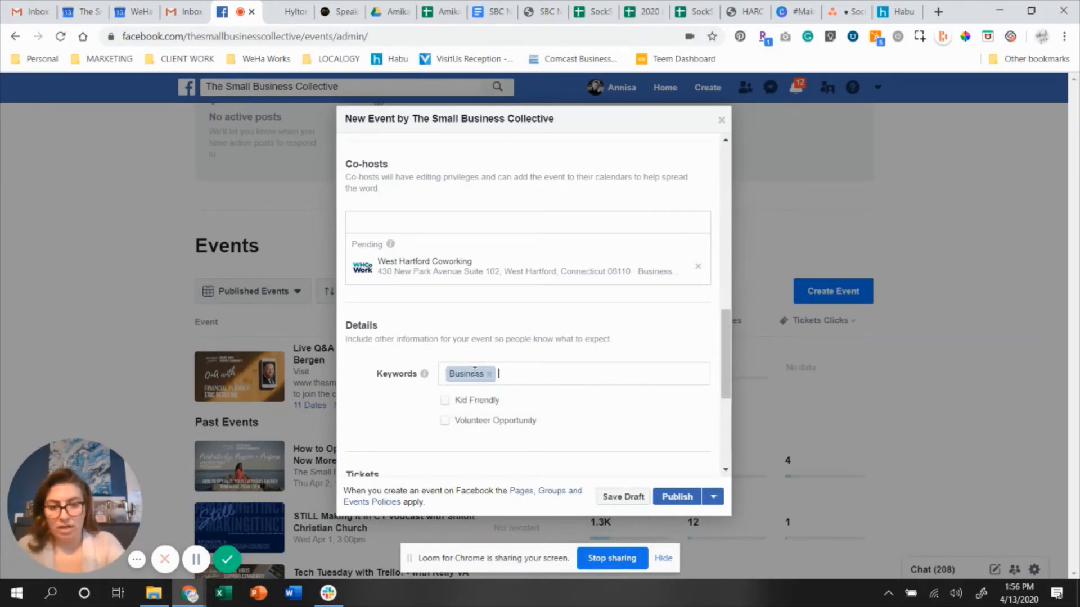
# Step: Try to add education and networking keywords to the event details, clearing each entry
pyautogui.write('educ')
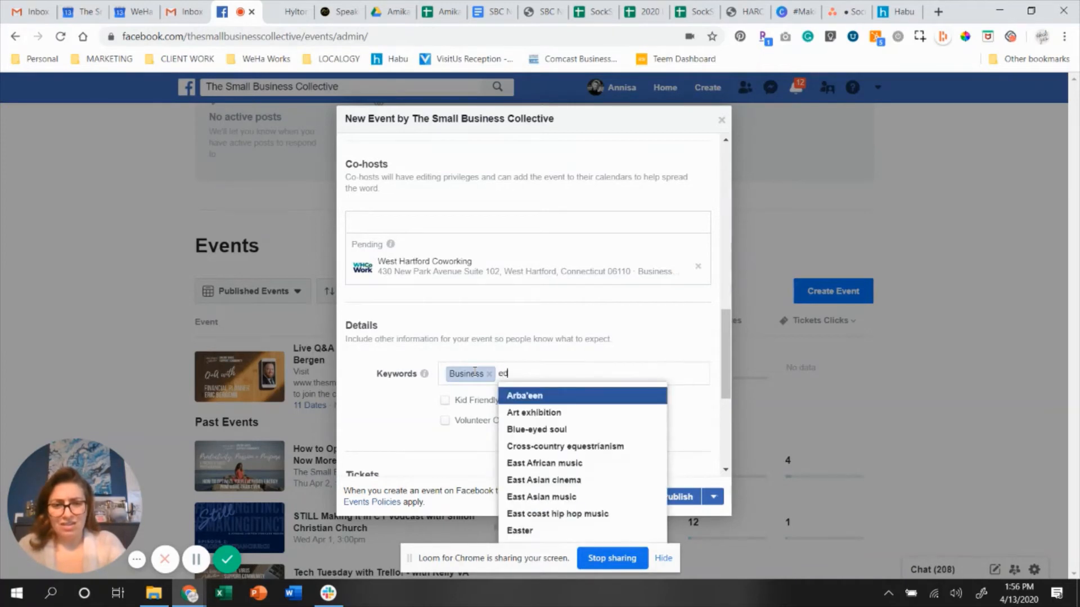
pyautogui.press('BackSpace')
pyautogui.press('BackSpace')
pyautogui.press('BackSpace')
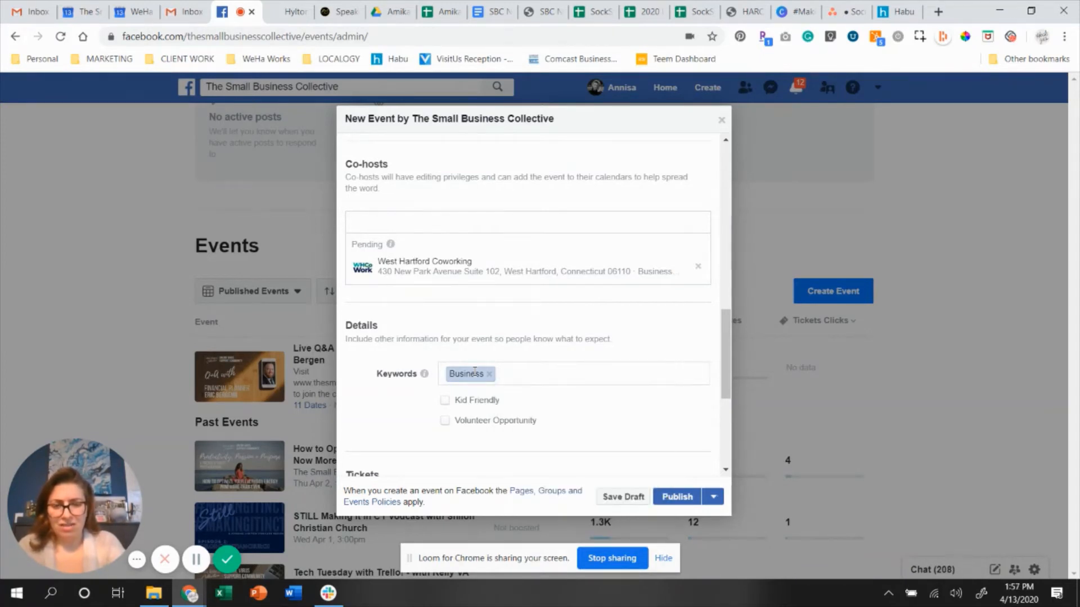
pyautogui.write('netw')
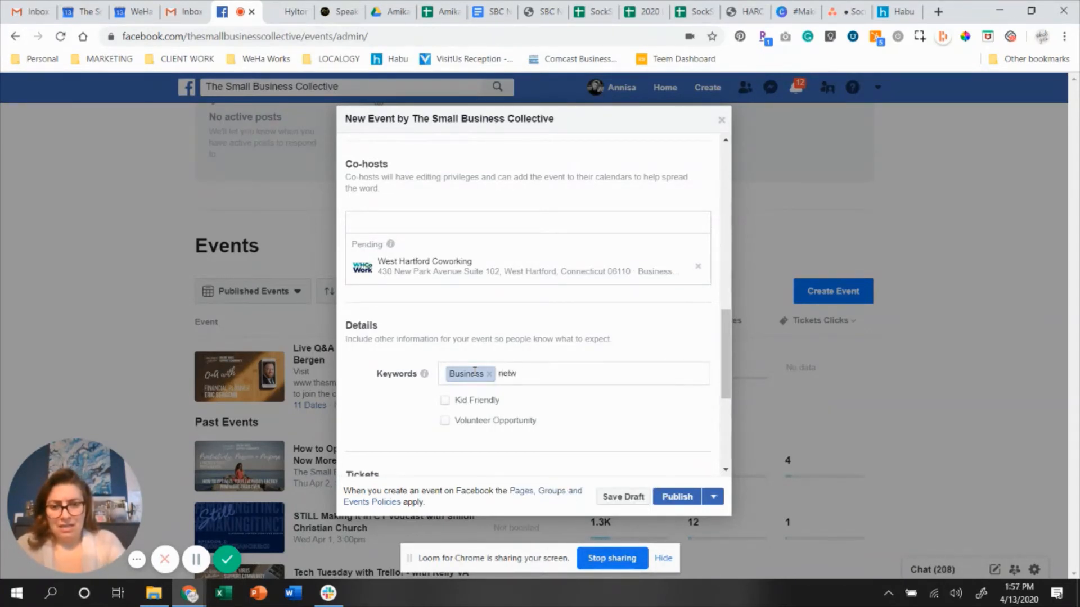
pyautogui.write('or')
pyautogui.press('BackSpace')
pyautogui.press('BackSpace')
pyautogui.press('BackSpace')
pyautogui.press('BackSpace')
pyautogui.press('BackSpace')
pyautogui.press('BackSpace')
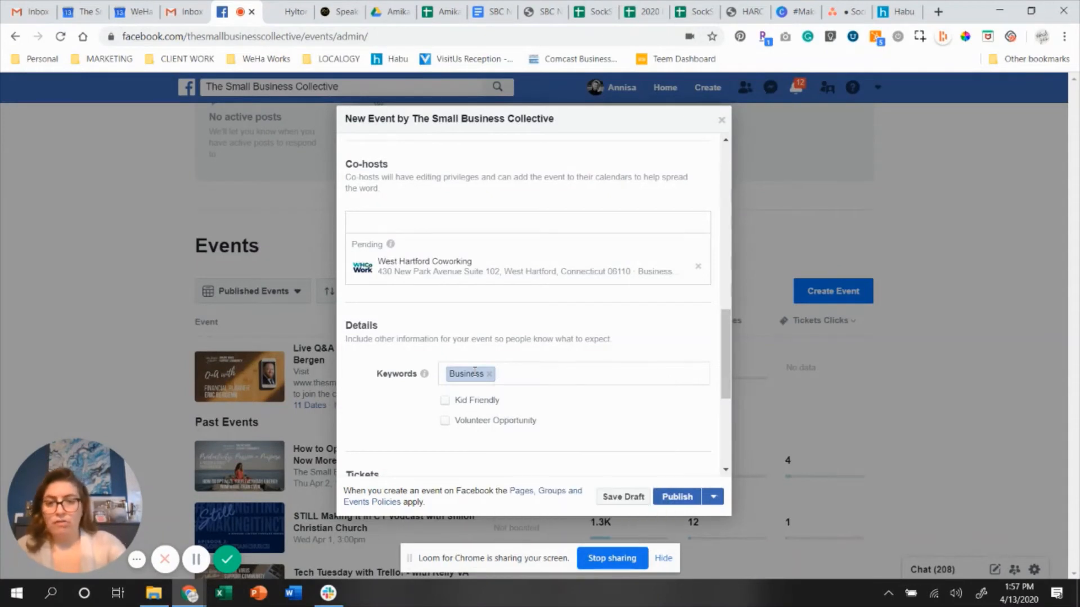
# Step: Open The Small Business Collective's Facebook page in a new browser tab
pyautogui.scroll(-3, 475, 370)
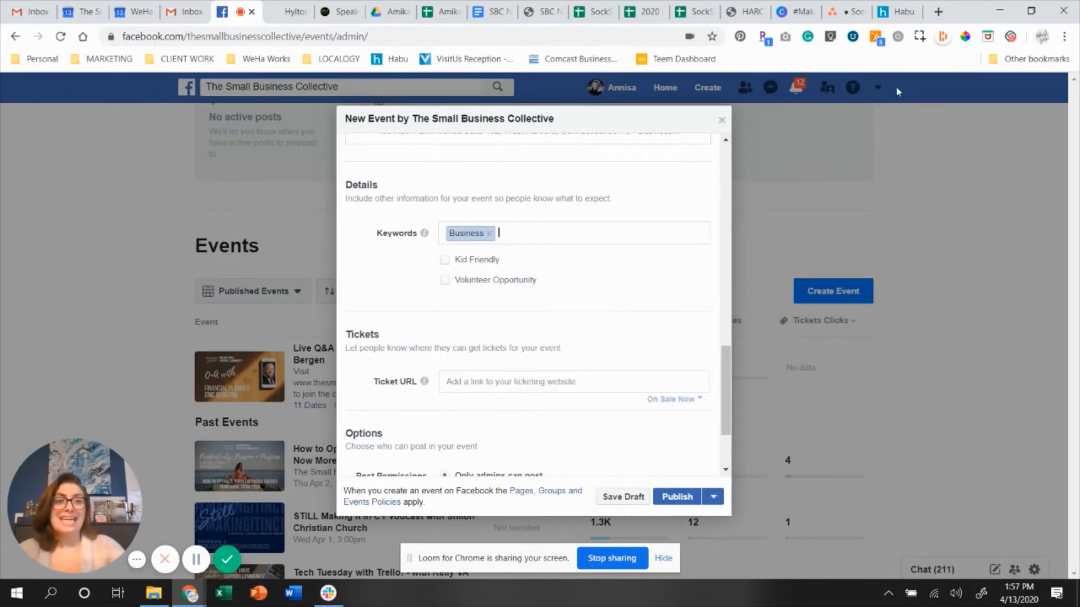
pyautogui.click(938, 11)
pyautogui.write('ww')
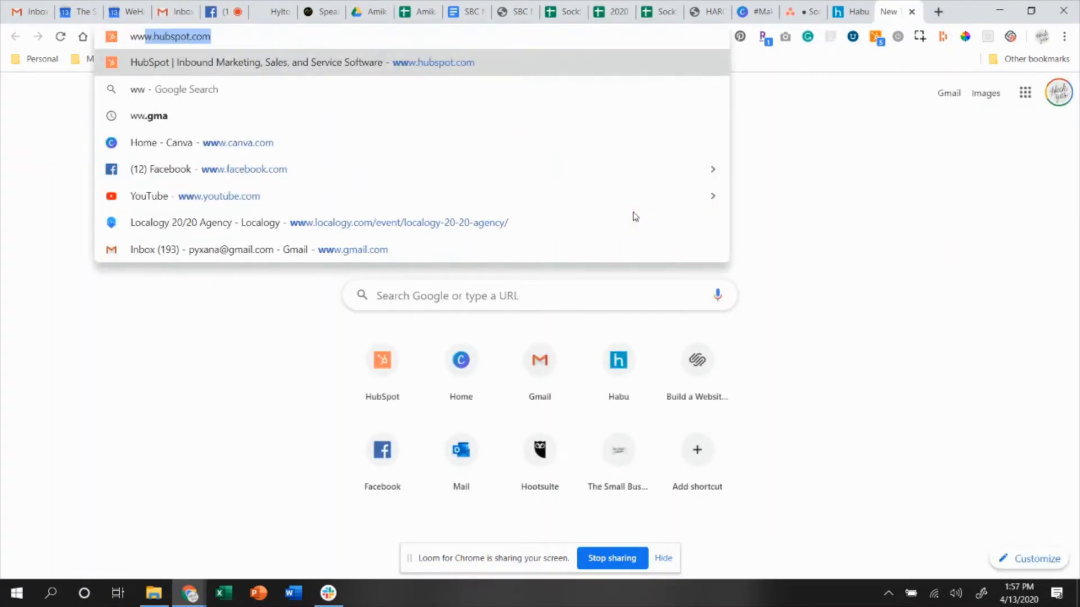
pyautogui.write('w.')
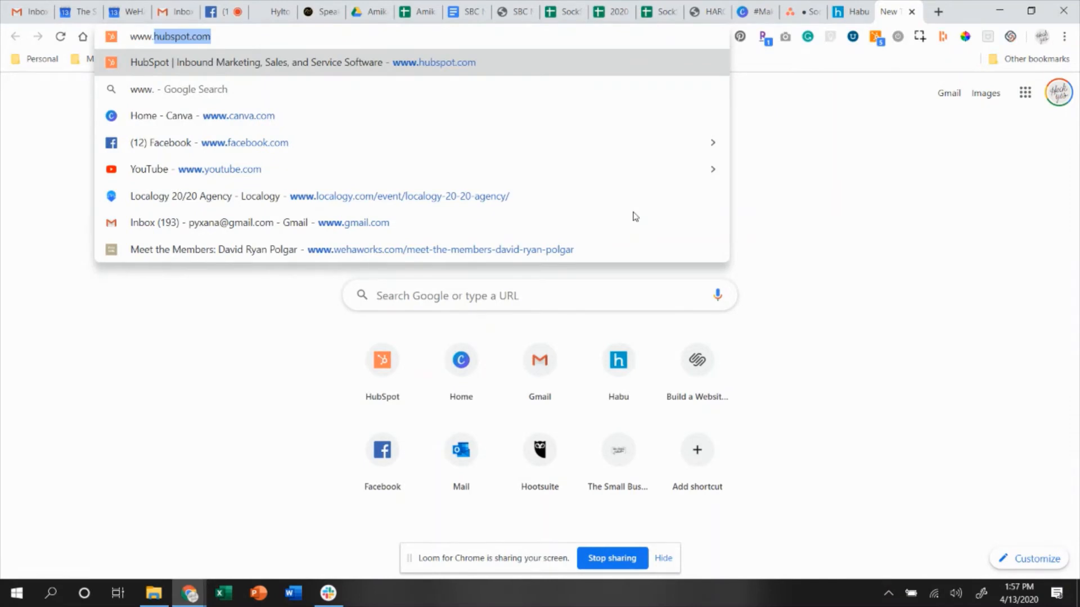
pyautogui.write('fac')
pyautogui.press('Return')
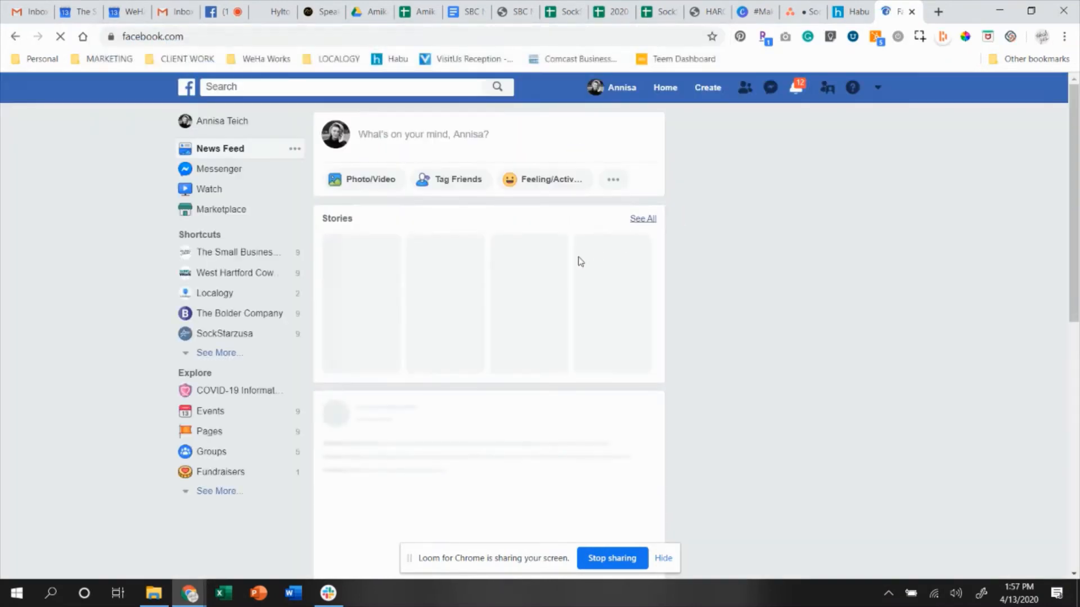
pyautogui.click(237, 260)
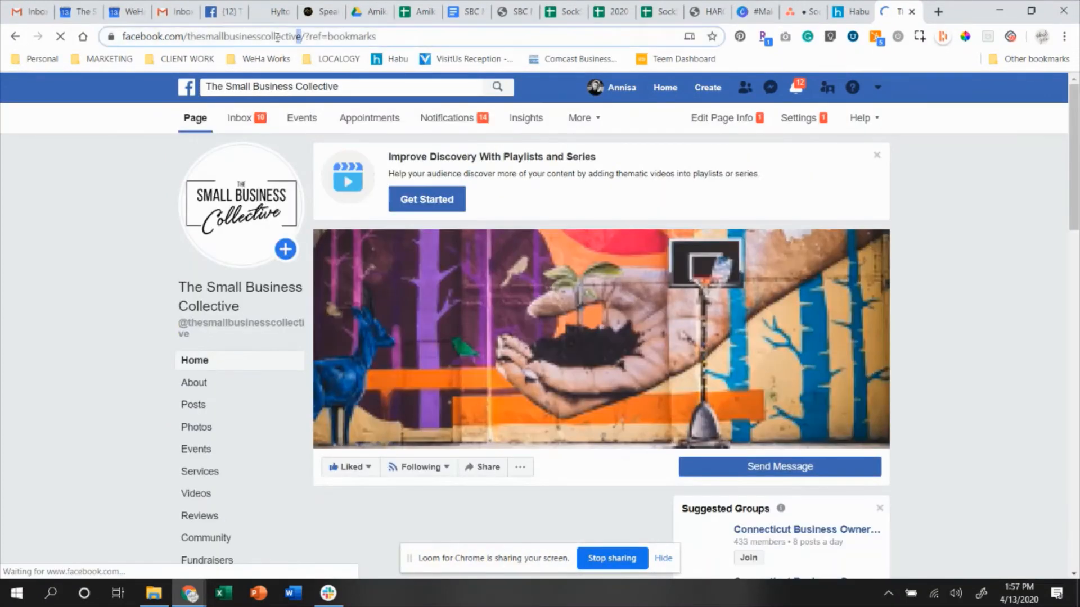
pyautogui.moveTo(277, 38); pyautogui.dragTo(122, 36)
pyautogui.hotkey('ctrl', 'c')
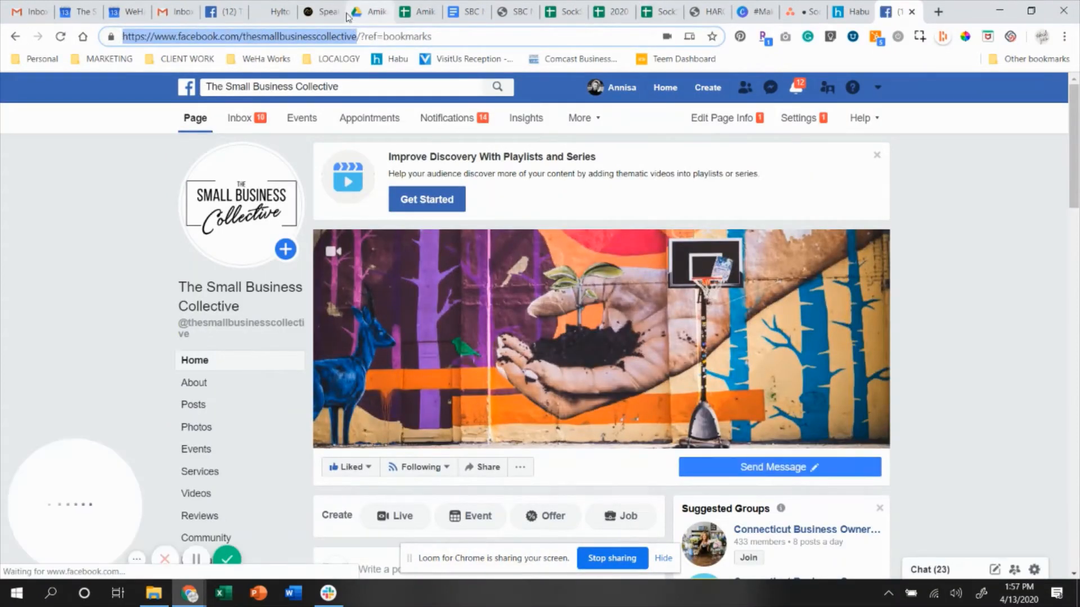
pyautogui.click(222, 11)
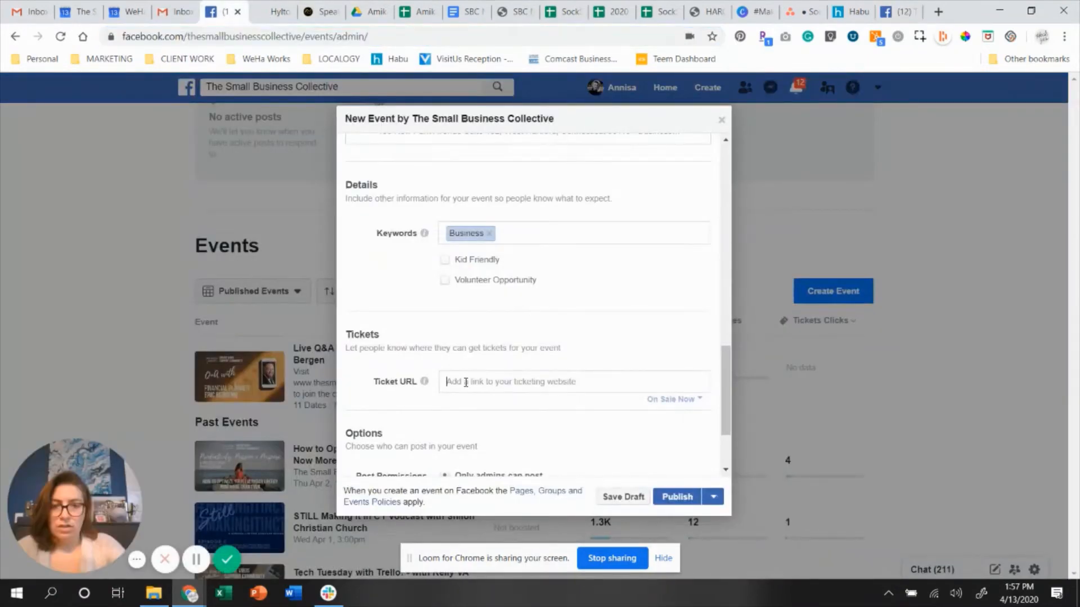
pyautogui.hotkey('ctrl', 'v')
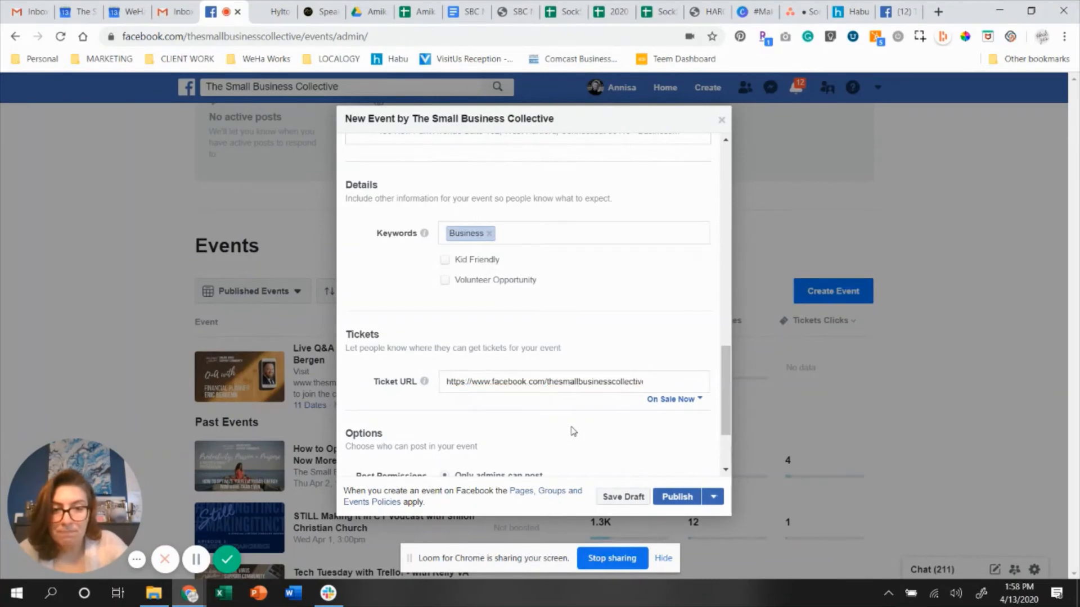
# Step: Start a new paragraph at the end of the event description reading "The Event takes place through Facebook Live!"
pyautogui.scroll(-2, 572, 431)
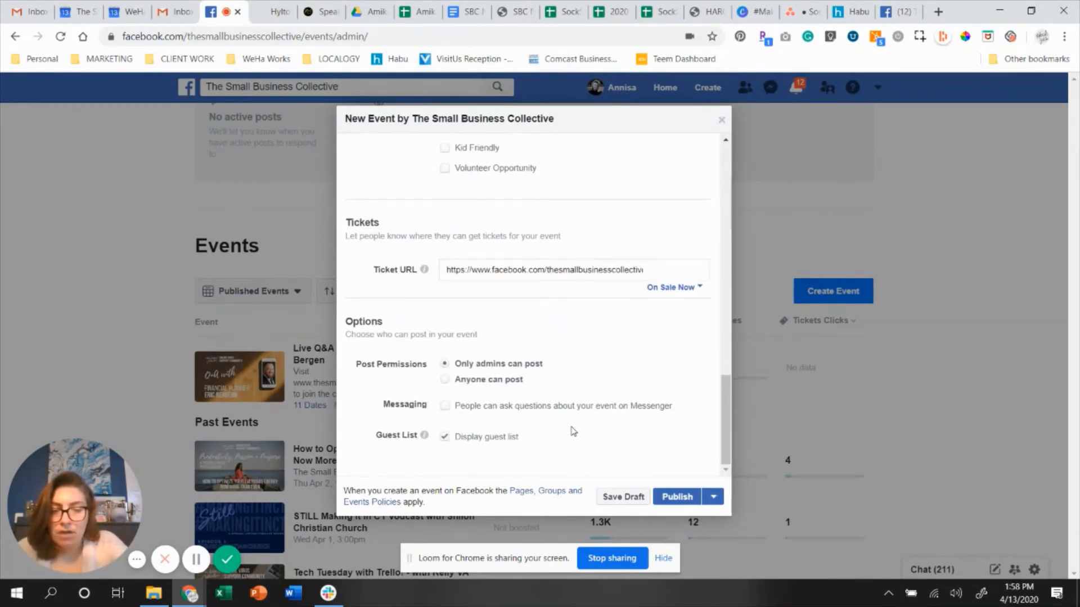
pyautogui.scroll(10, 573, 432)
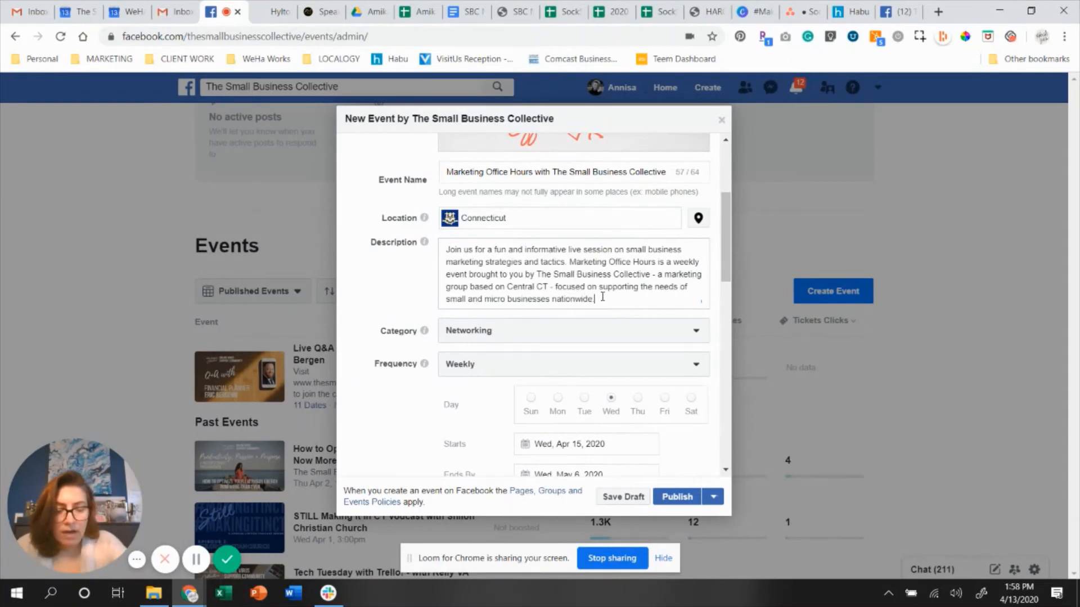
pyautogui.press('Return')
pyautogui.press('Return')
pyautogui.write('The Event')
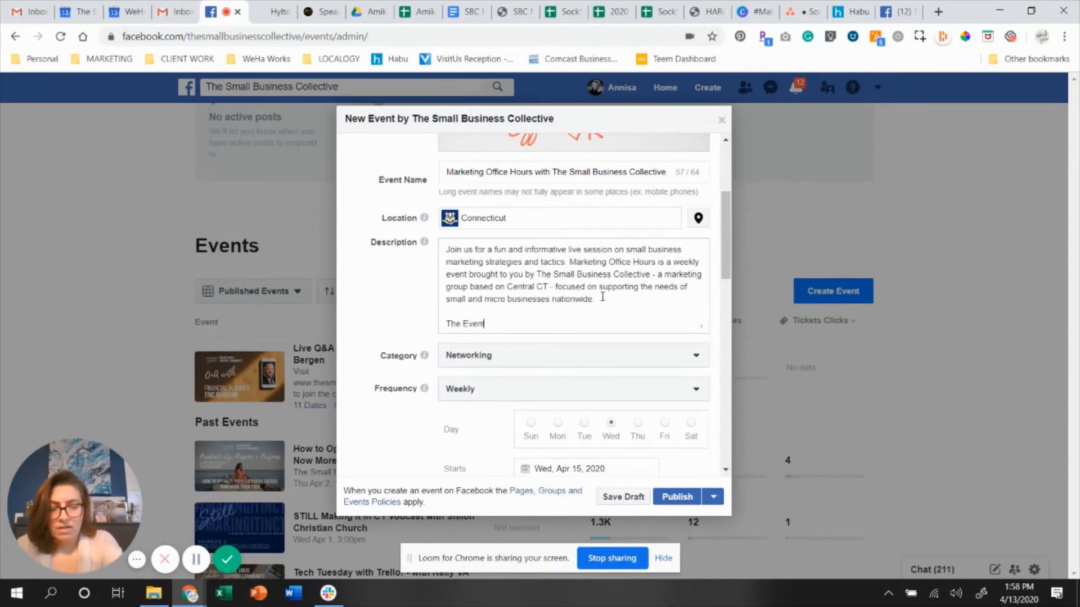
pyautogui.write(' takes pla')
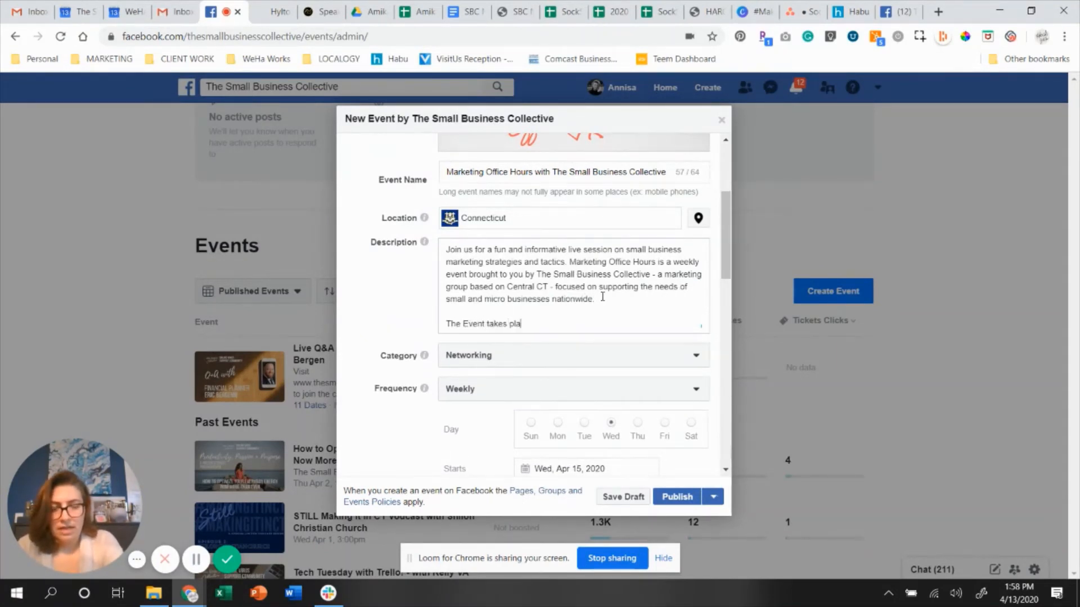
pyautogui.write('ce through Fa')
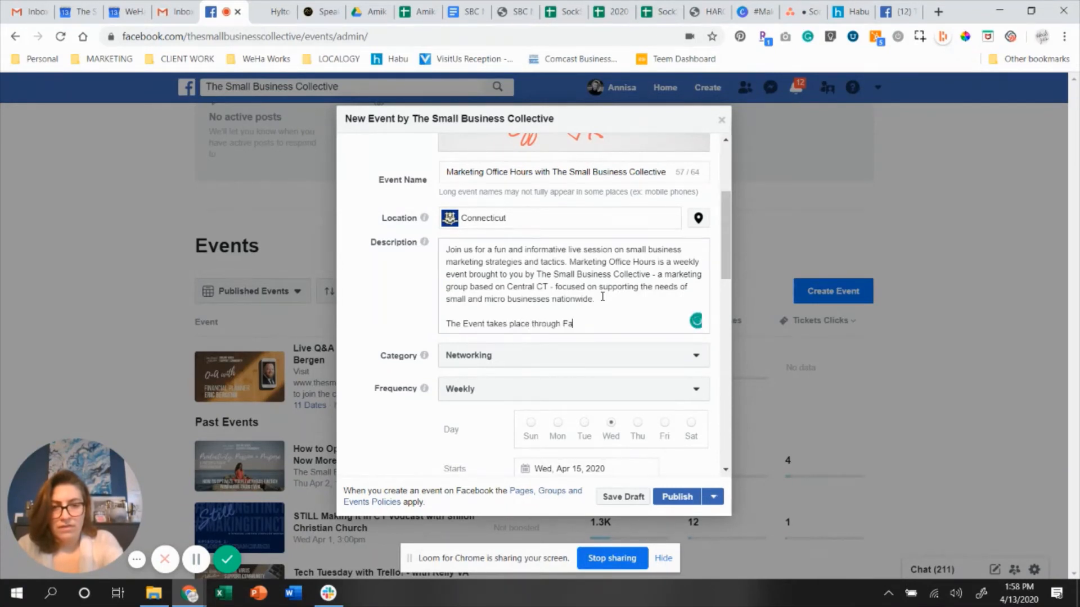
pyautogui.write('cebook Live!')
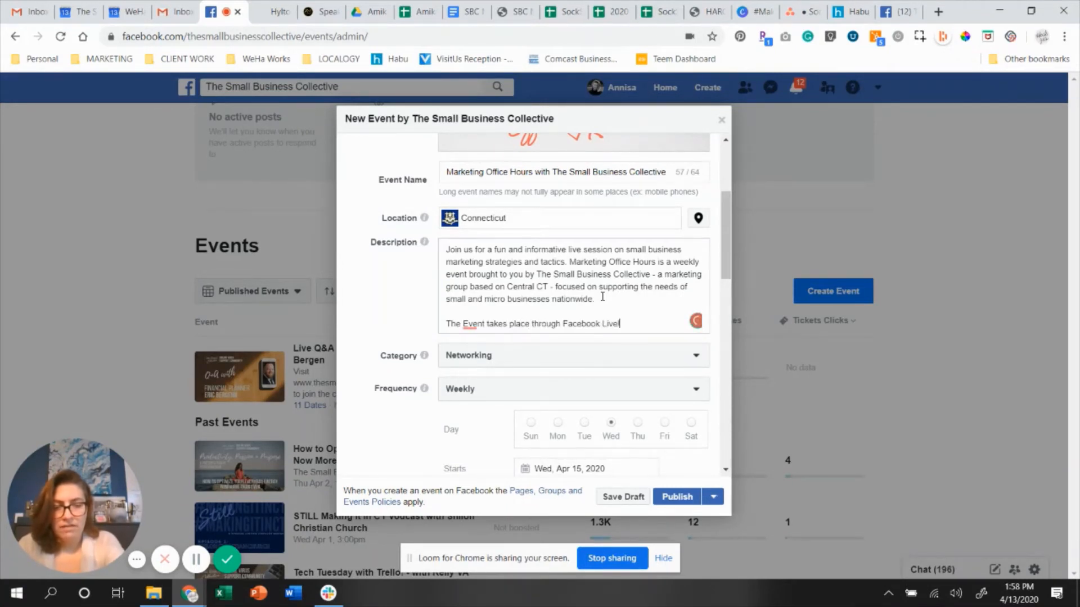
pyautogui.write(' Head to ')
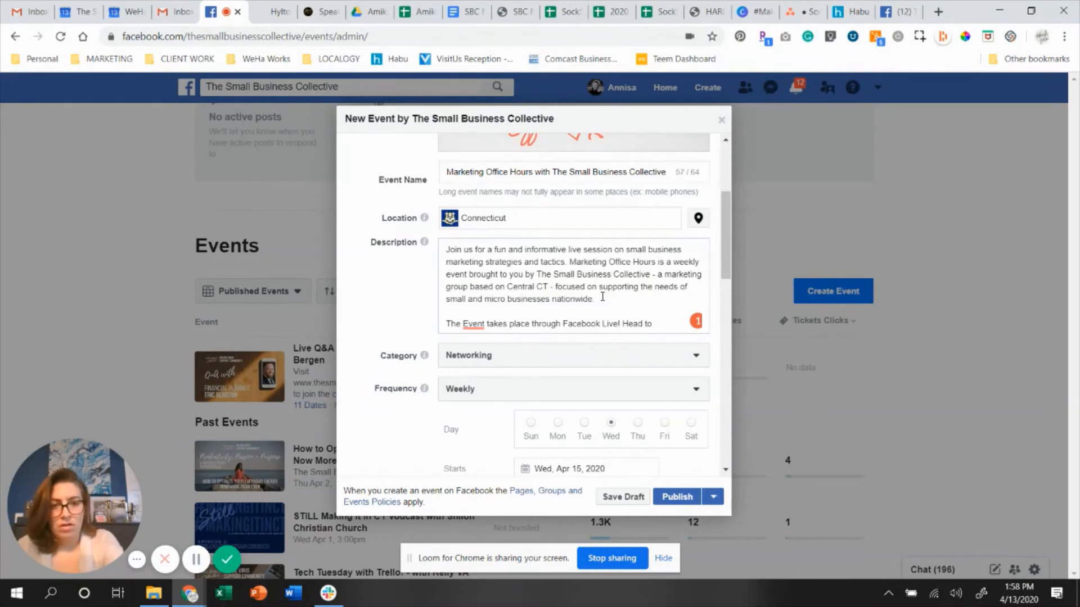
pyautogui.write('our business pages')
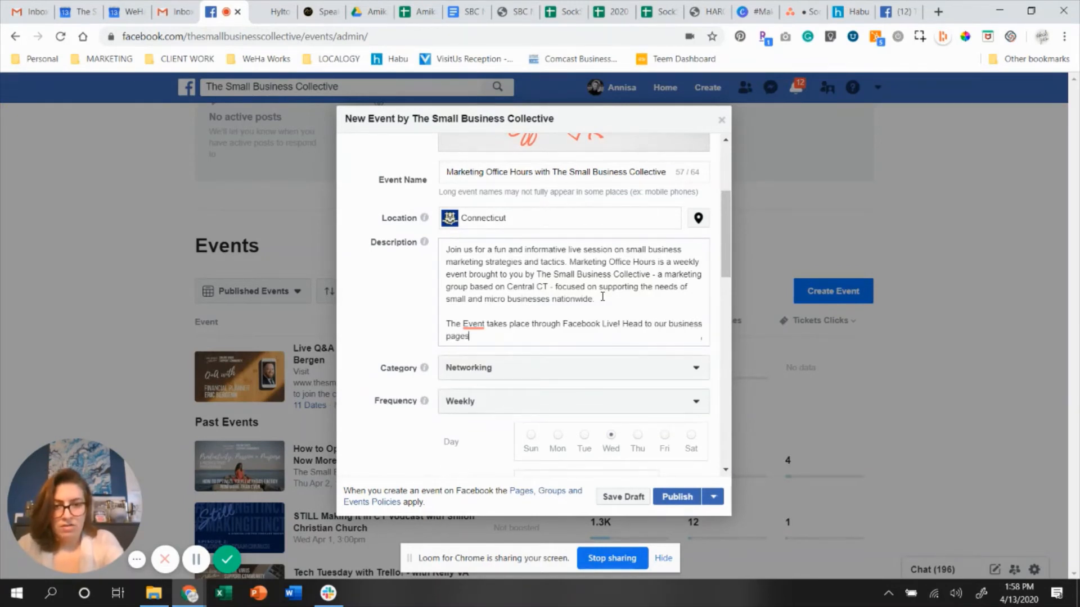
pyautogui.press('BackSpace')
pyautogui.write('-')
pyautogui.hotkey('ctrl', 'v')
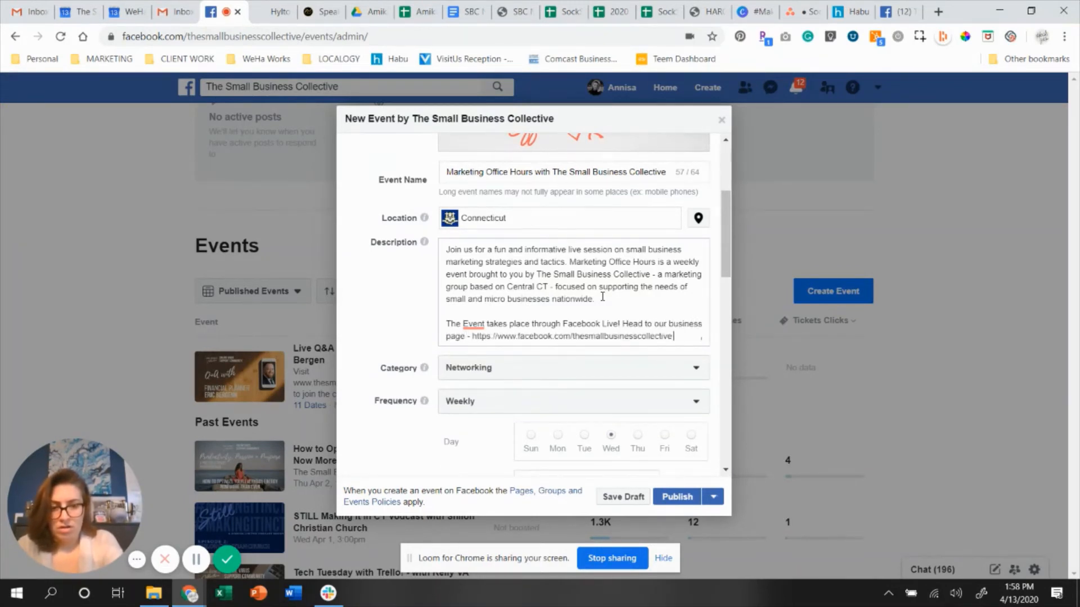
pyautogui.write('- to join!')
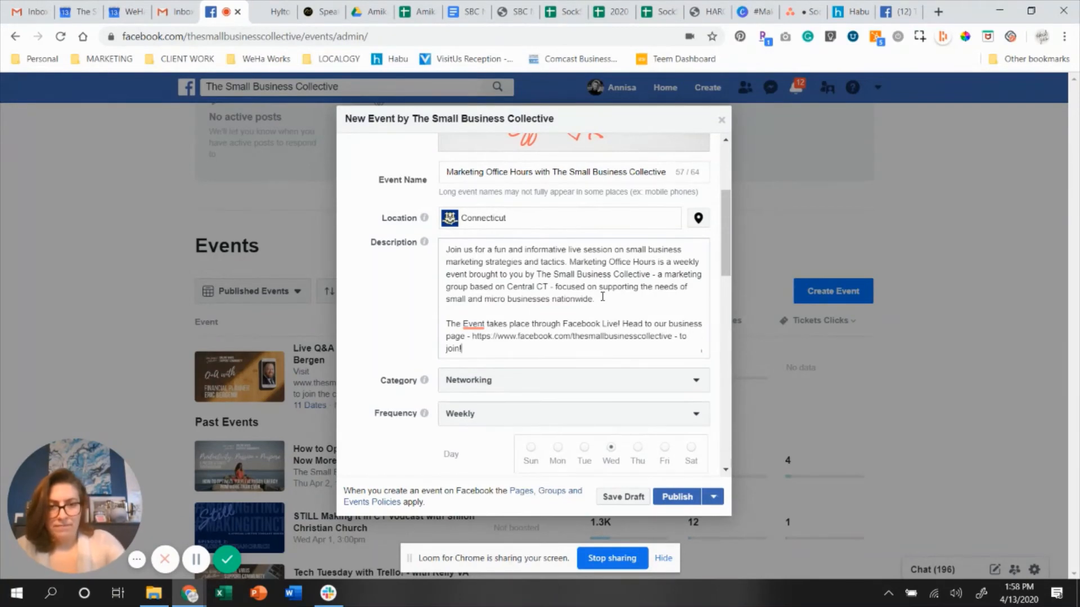
pyautogui.scroll(-3, 541, 353)
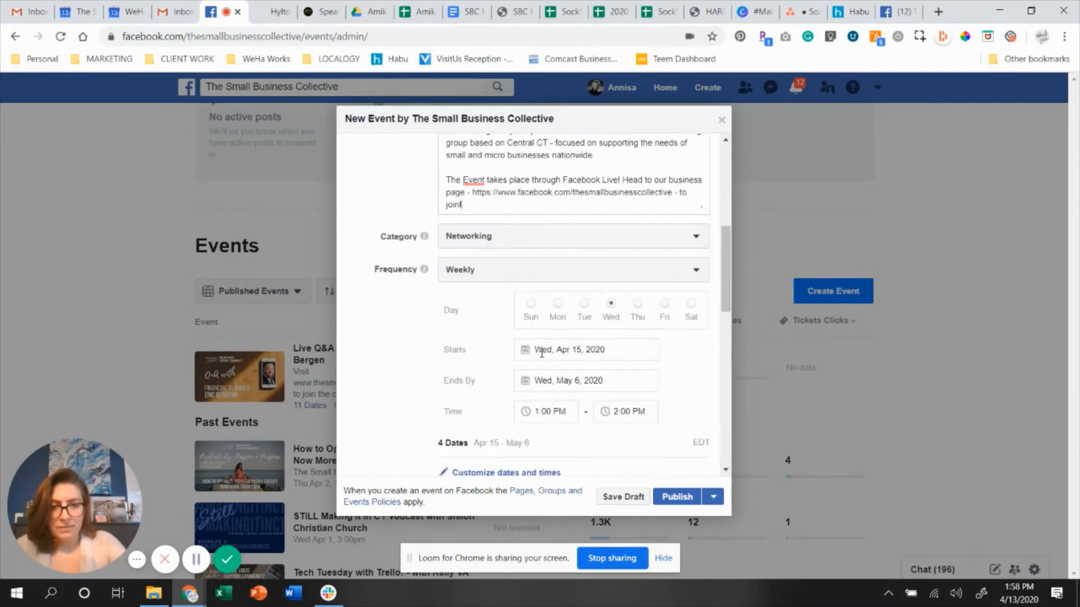
# Step: Allow people to ask questions about the event on Messenger in the event's posting options
pyautogui.scroll(-10, 542, 352)
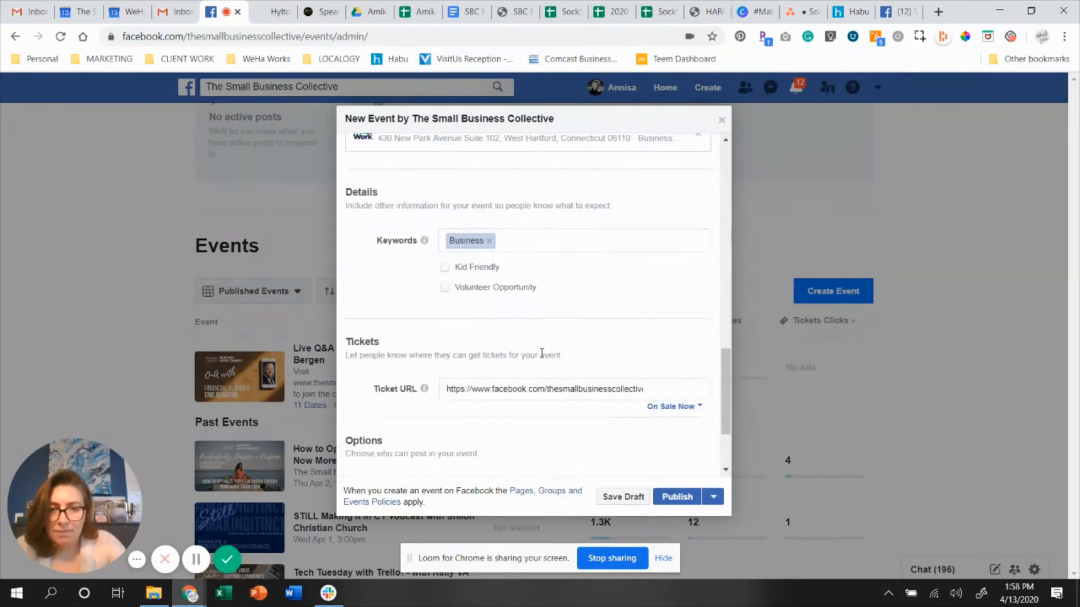
pyautogui.scroll(-2, 541, 352)
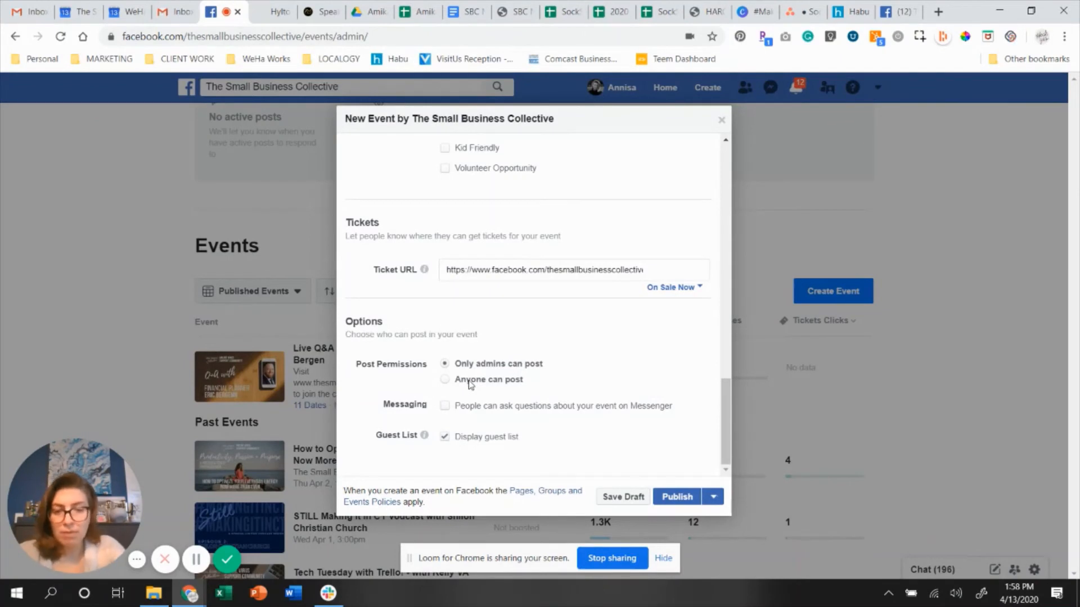
pyautogui.click(445, 407)
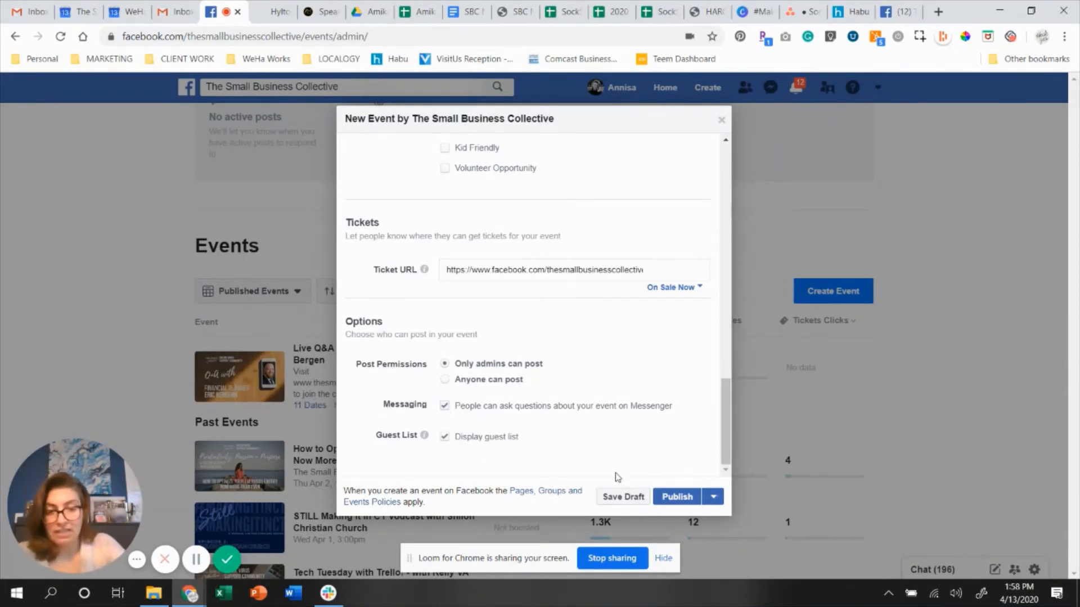
# Step: Correct the capitalised "Event" to "event" in the last paragraph of the event description
pyautogui.scroll(2, 625, 468)
pyautogui.scroll(10, 625, 468)
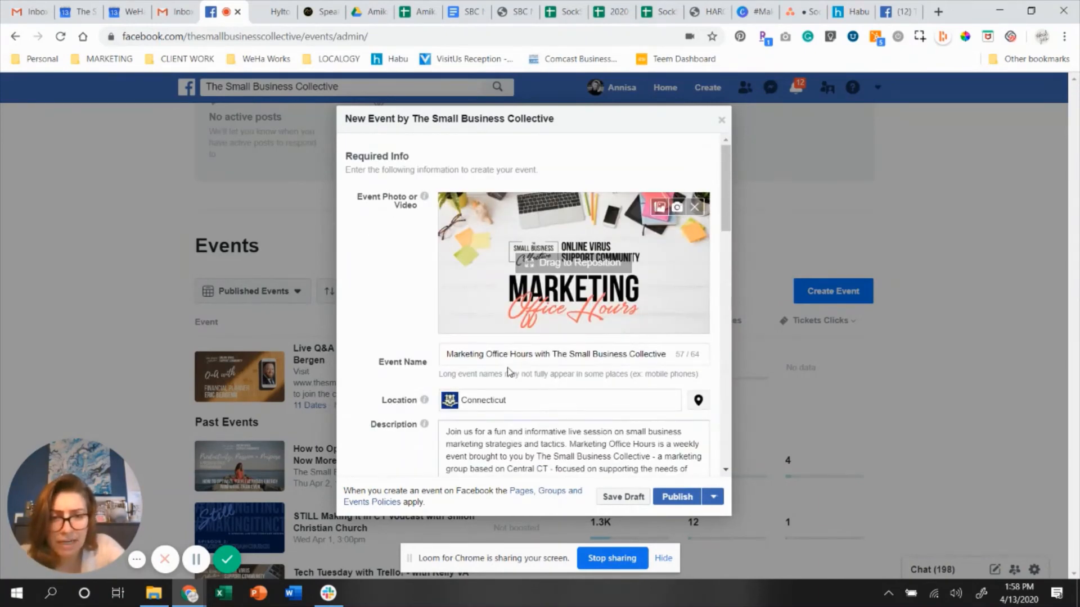
pyautogui.scroll(-1, 508, 373)
pyautogui.scroll(-2, 500, 385)
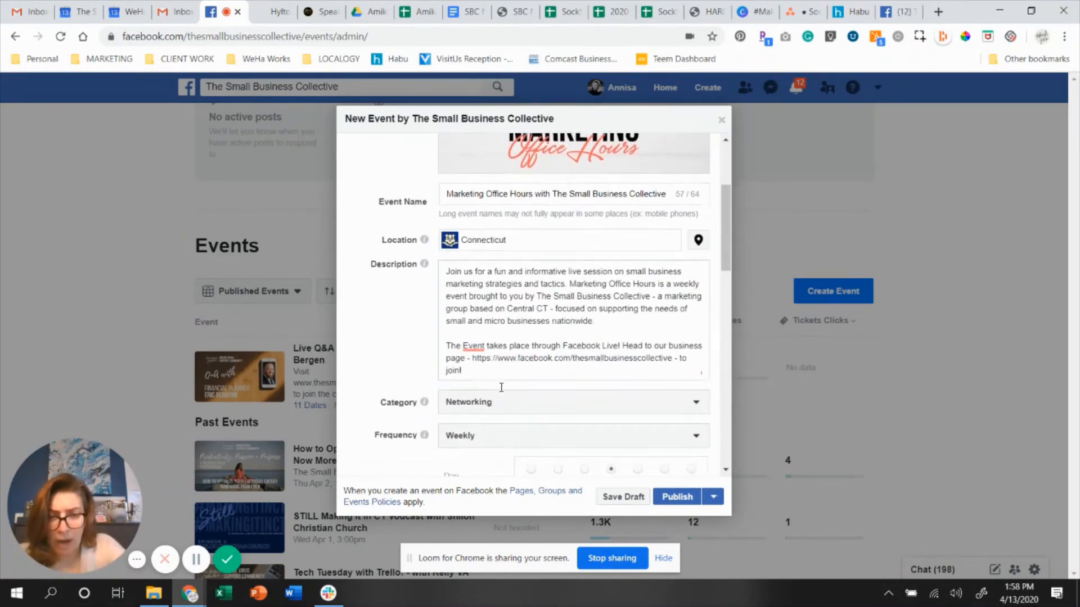
pyautogui.click(468, 299)
pyautogui.click(481, 339)
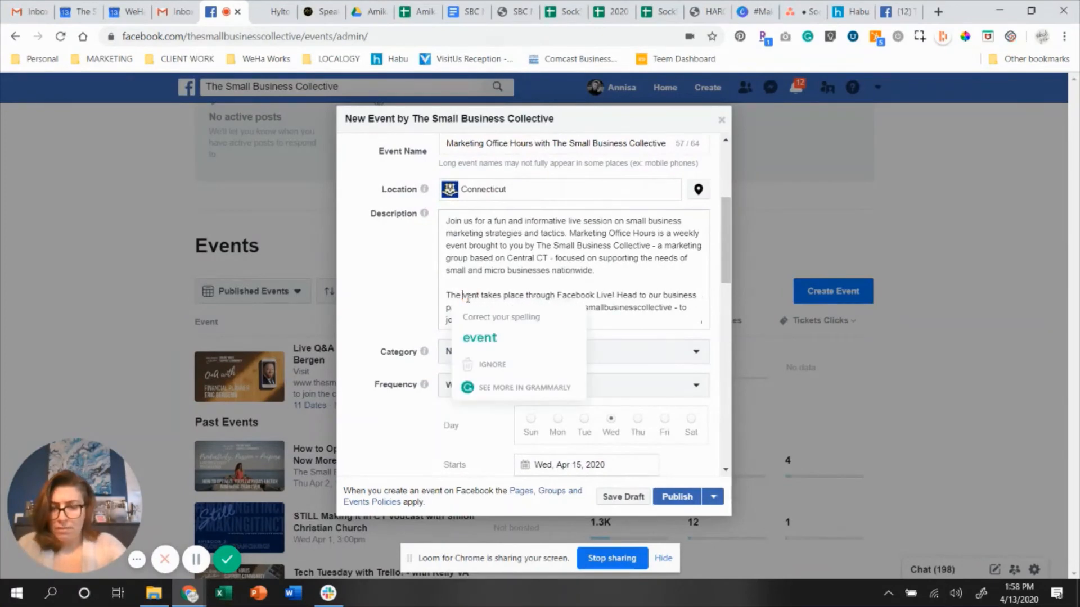
# Step: Publish the Marketing Office Hours event and accept West Hartford Coworking's request to co-host it
pyautogui.scroll(-2, 521, 300)
pyautogui.scroll(-3, 521, 301)
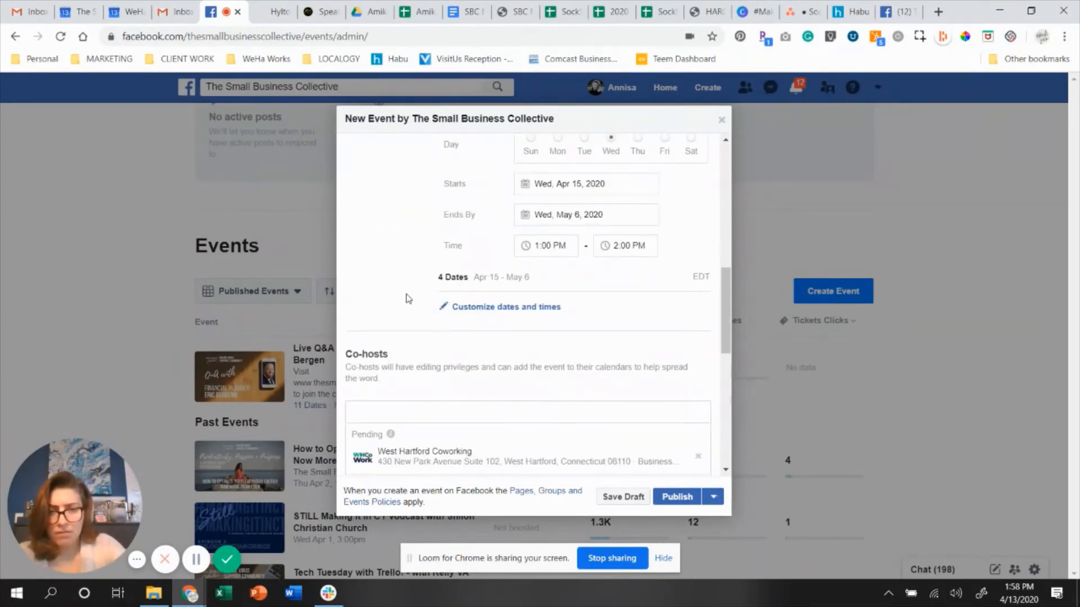
pyautogui.scroll(-5, 403, 295)
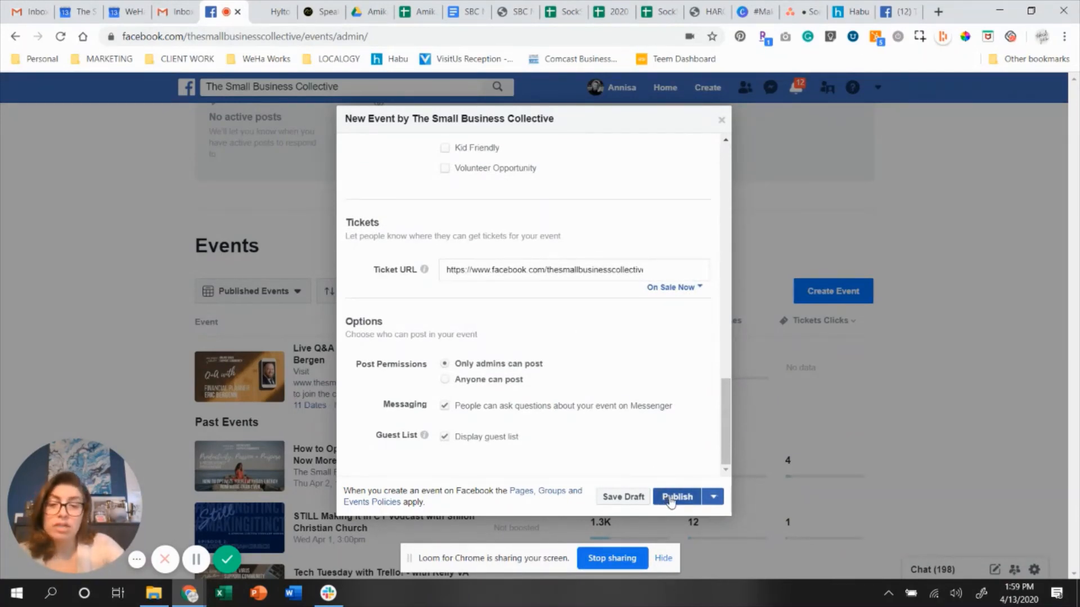
pyautogui.click(671, 498)
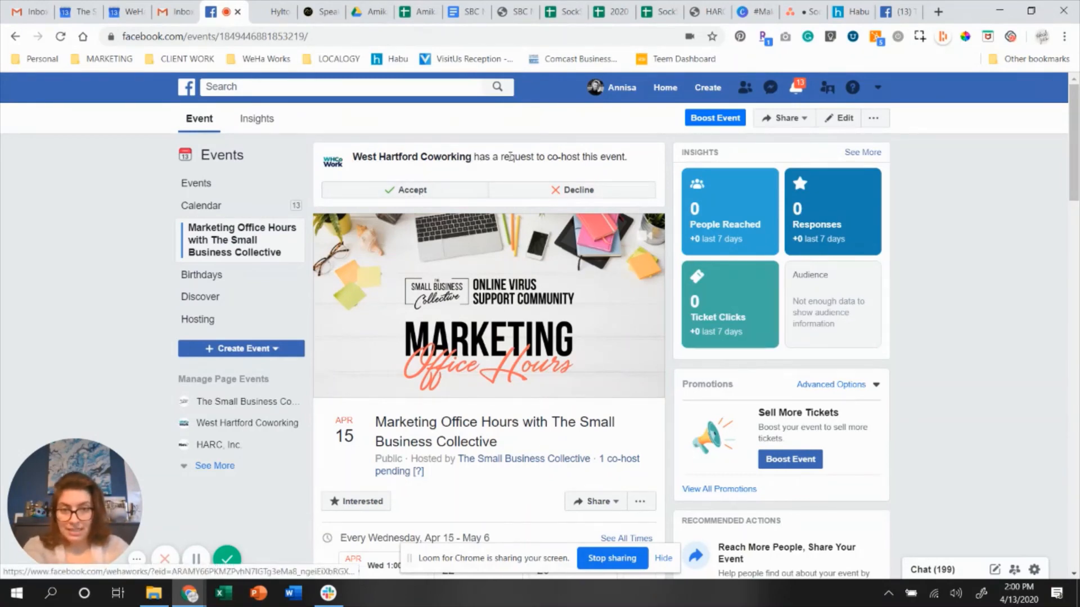
pyautogui.click(440, 191)
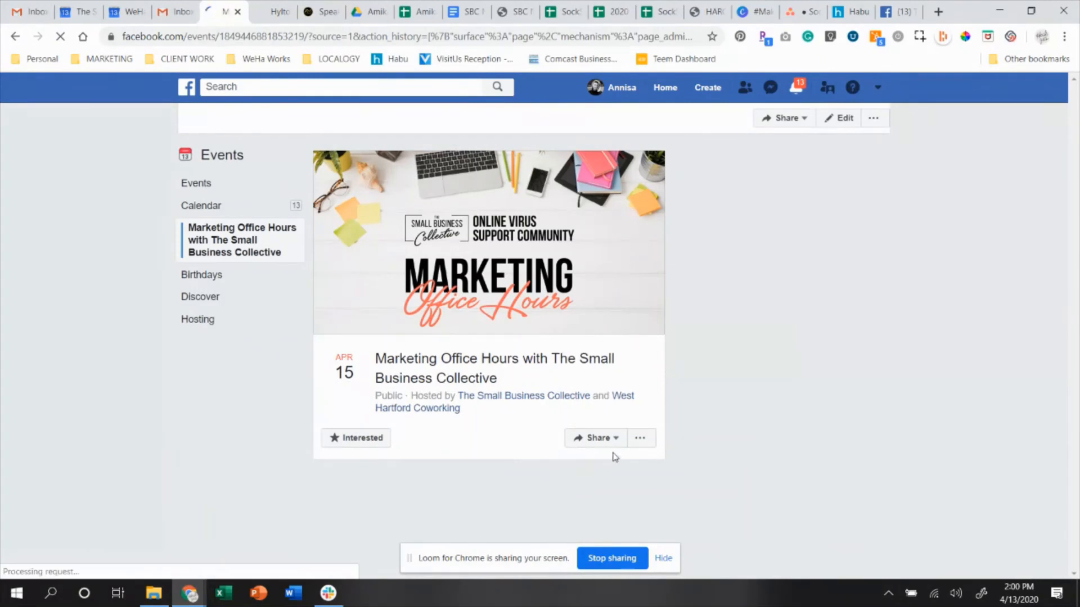
# Step: Invite all guests of the attended event "Virtual AM Connections" to the Marketing Office Hours event
pyautogui.click(617, 432)
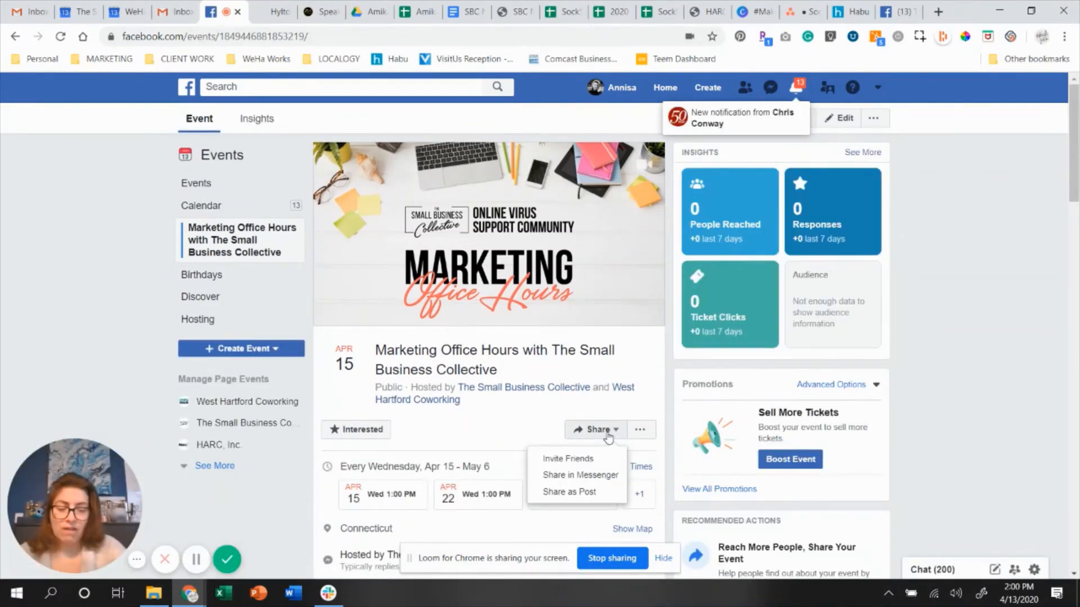
pyautogui.click(585, 459)
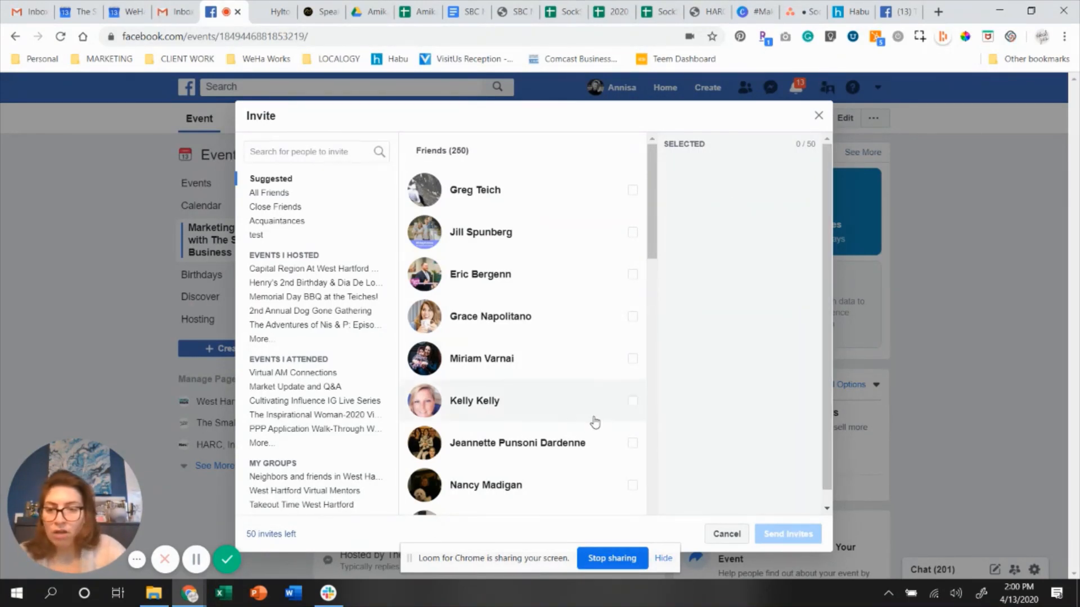
pyautogui.click(308, 373)
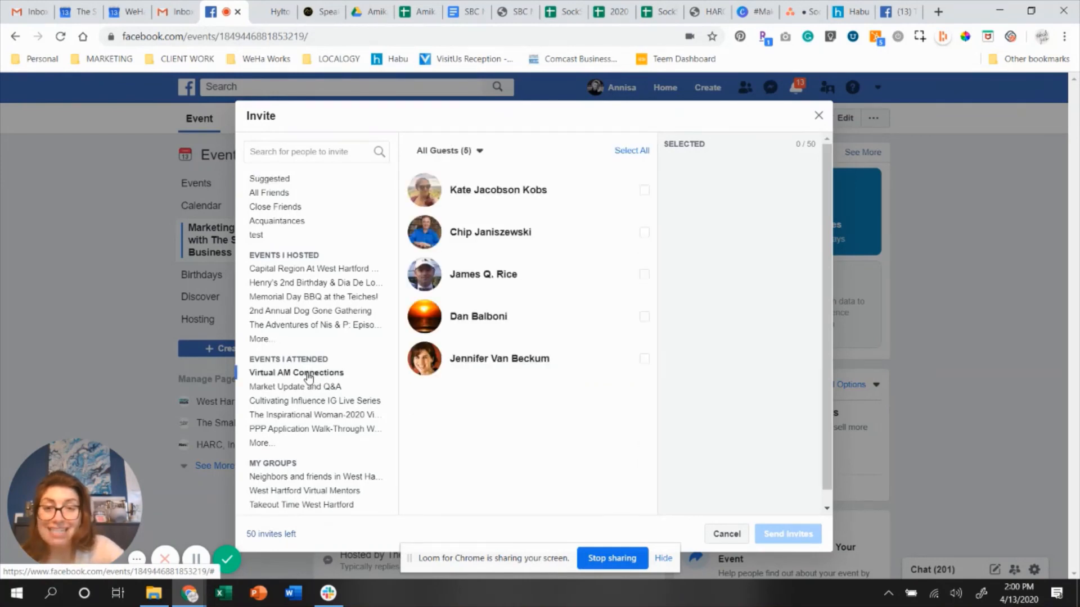
pyautogui.click(631, 150)
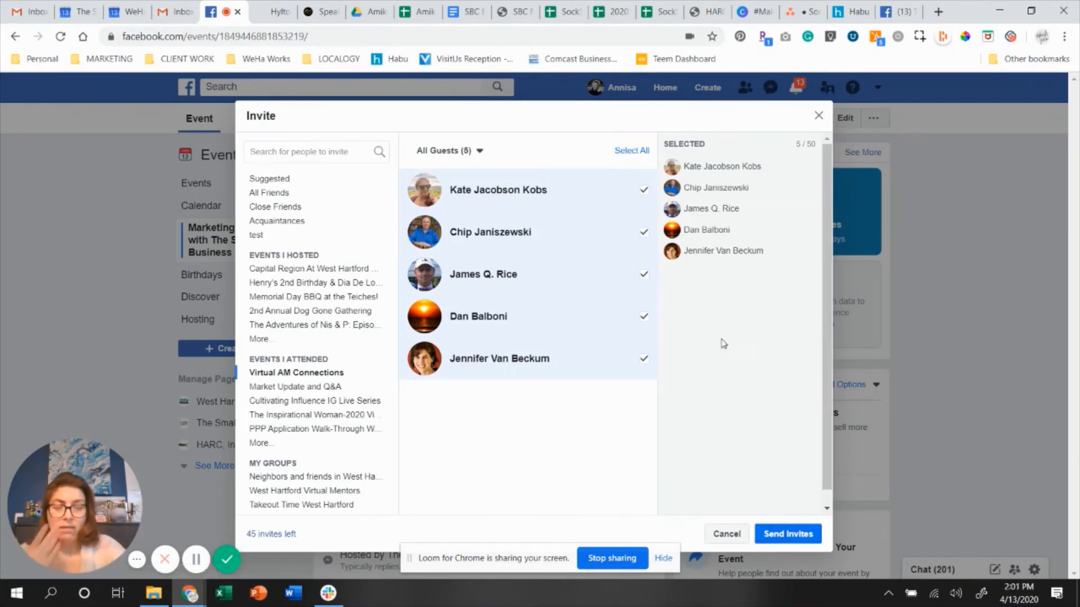
pyautogui.click(787, 534)
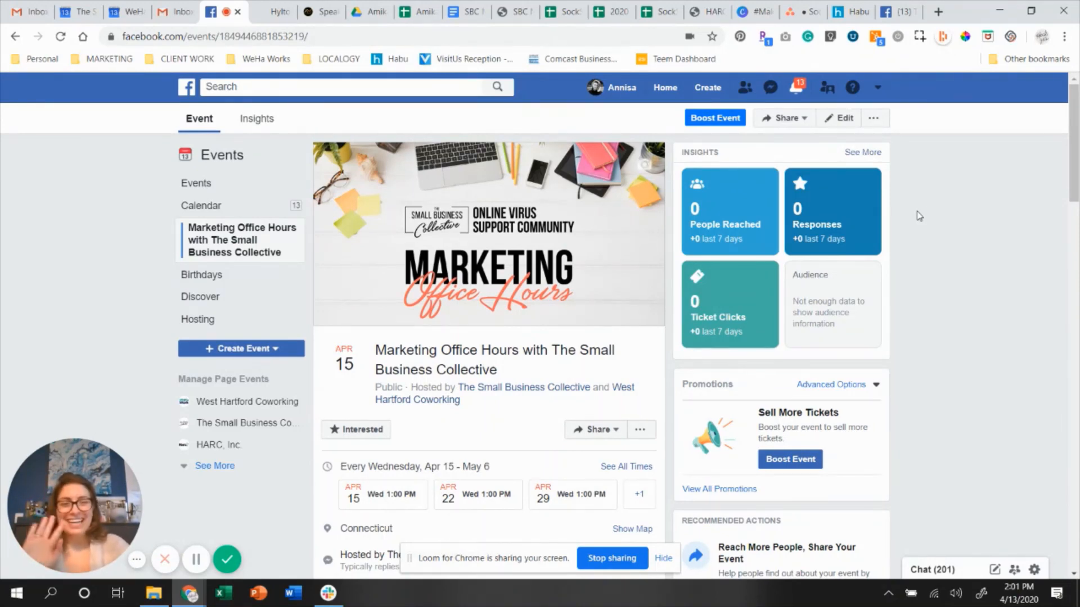
pyautogui.click(227, 559)
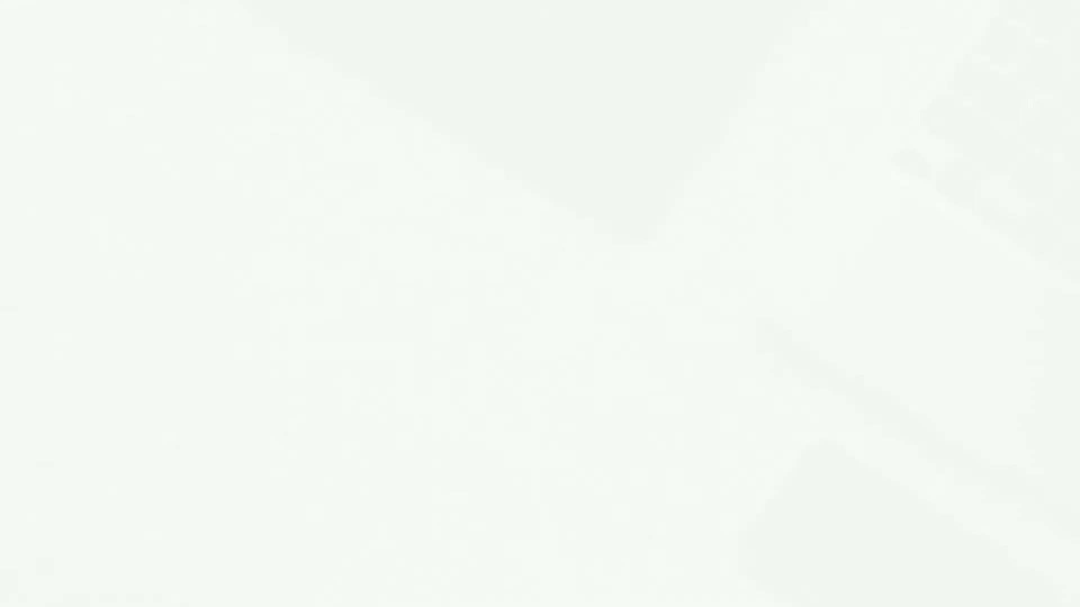